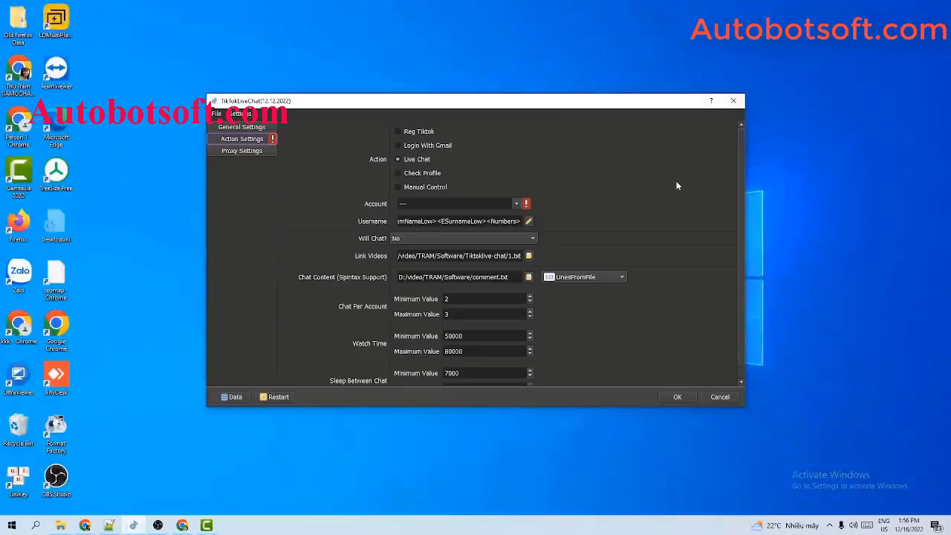
Show the General Settings page with the Run, Threads and folder options
left_click(251, 131)
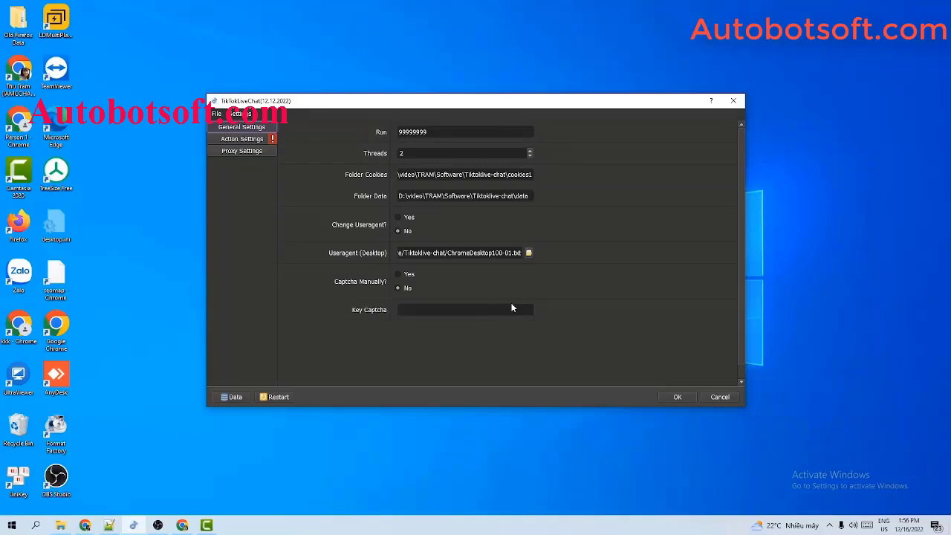
Change Run from 99999999 to 1000 and Threads from 2 to 3
left_click(392, 131)
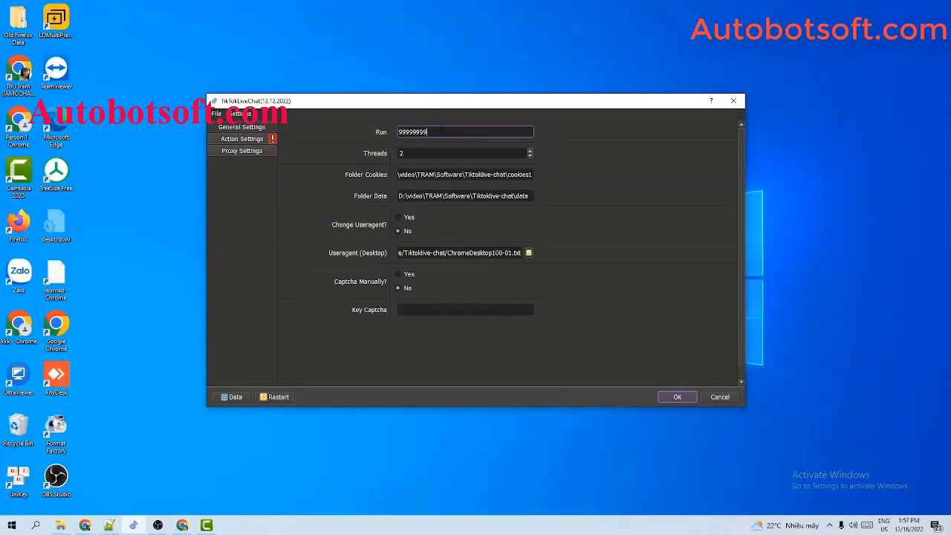
double_click(442, 132)
type("1000")
left_click(462, 154)
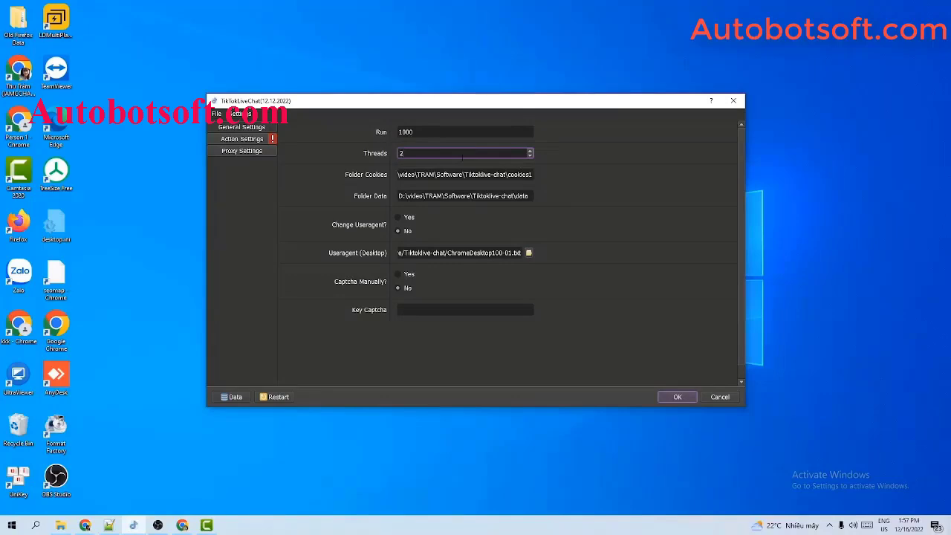
double_click(402, 153)
type("3")
left_click(407, 174)
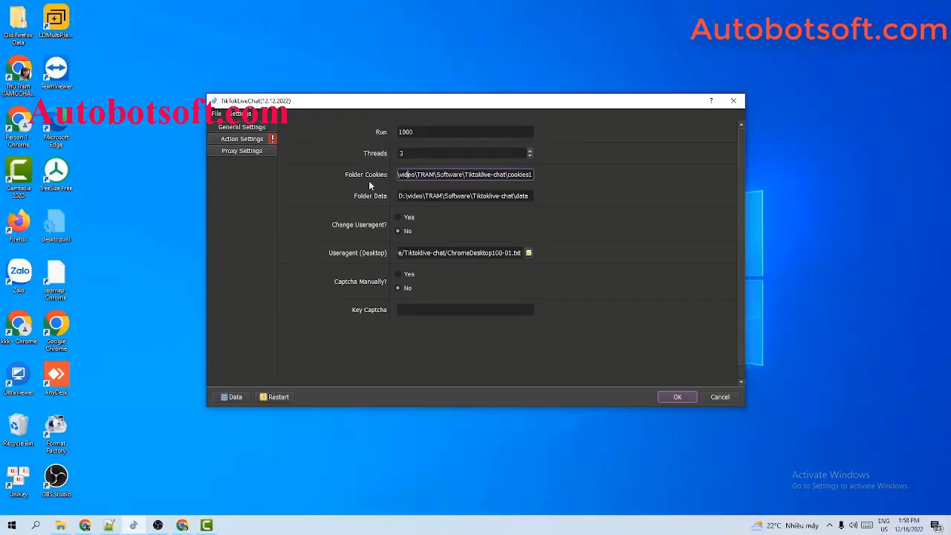
Create a new folder named cookies in D:\Qnisoft
left_click(60, 525)
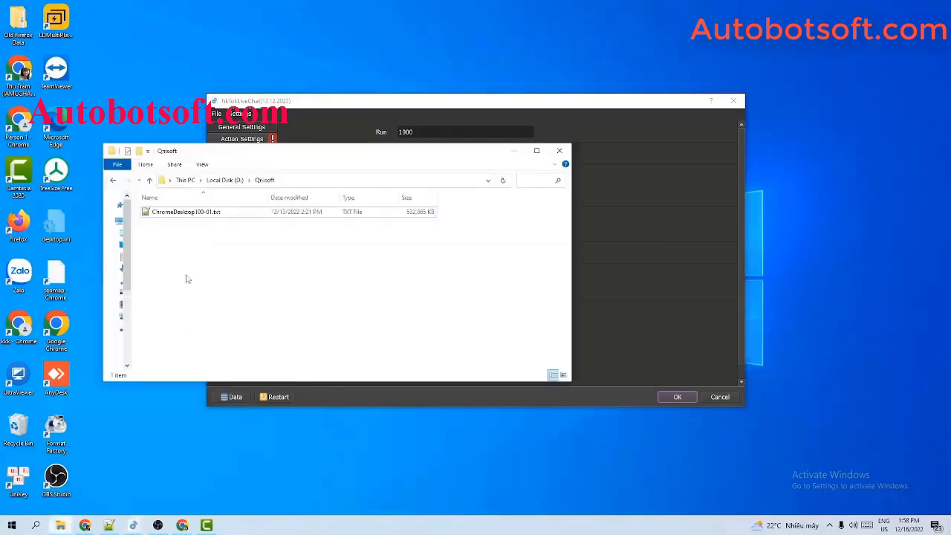
right_click(190, 257)
mouse_move(223, 396)
left_click(349, 397)
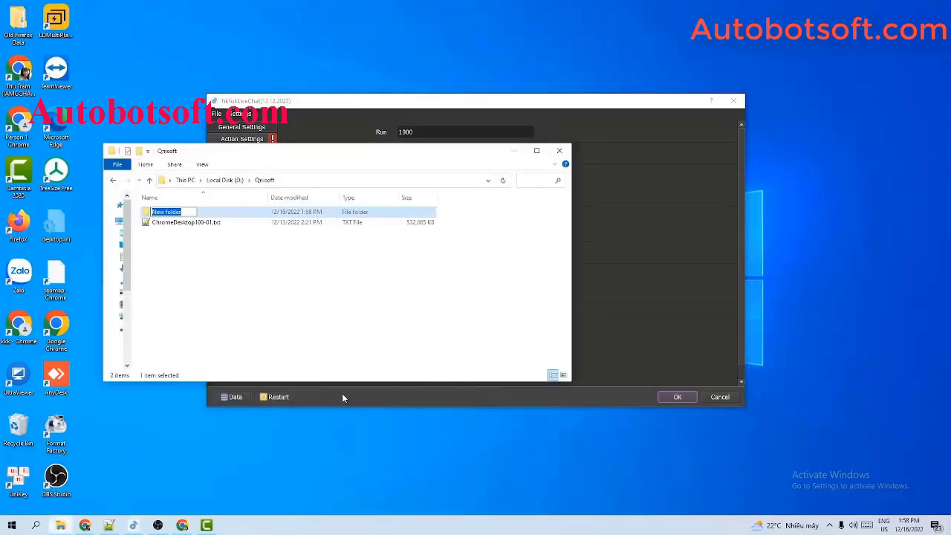
type("cookies")
key("Return")
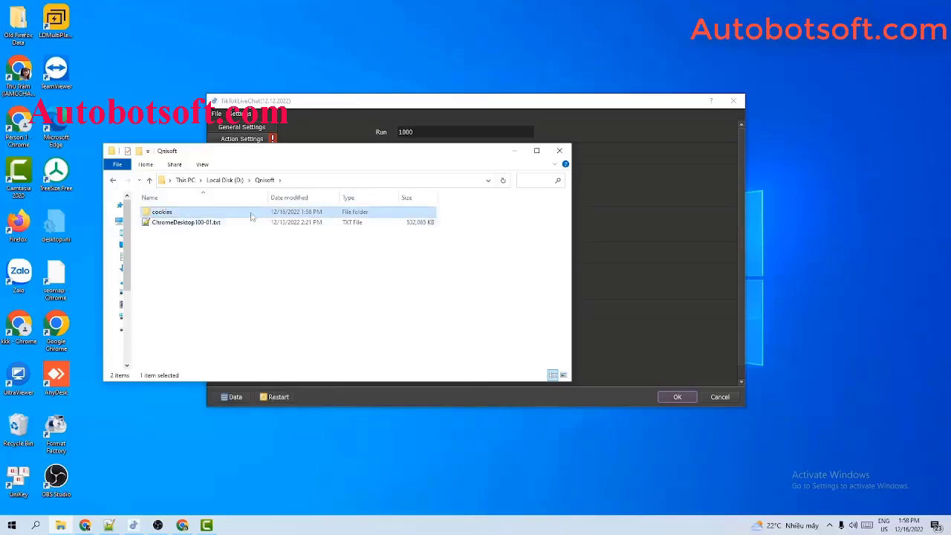
Set Folder Cookies to the D:\Qnisoft\cookies path
double_click(251, 213)
left_click(329, 181)
key("ctrl+c")
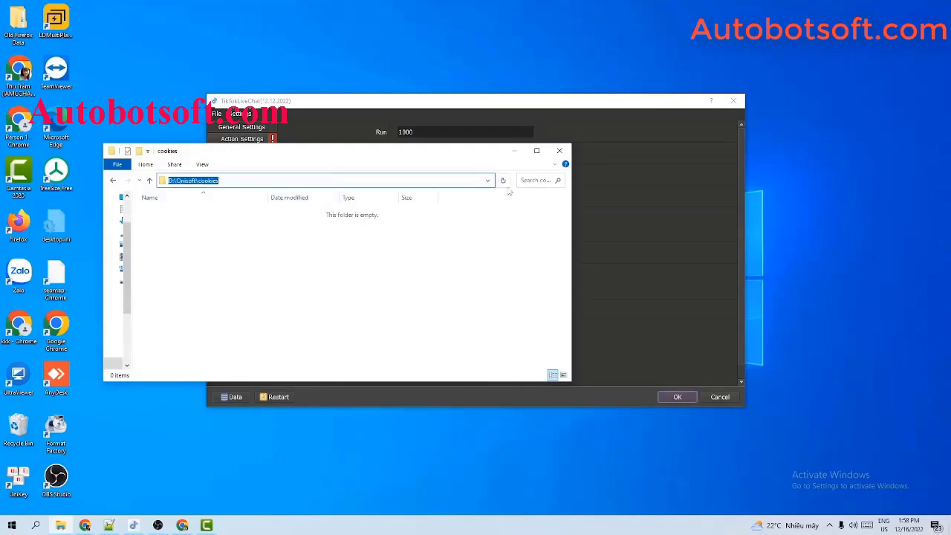
left_click(652, 197)
triple_click(423, 175)
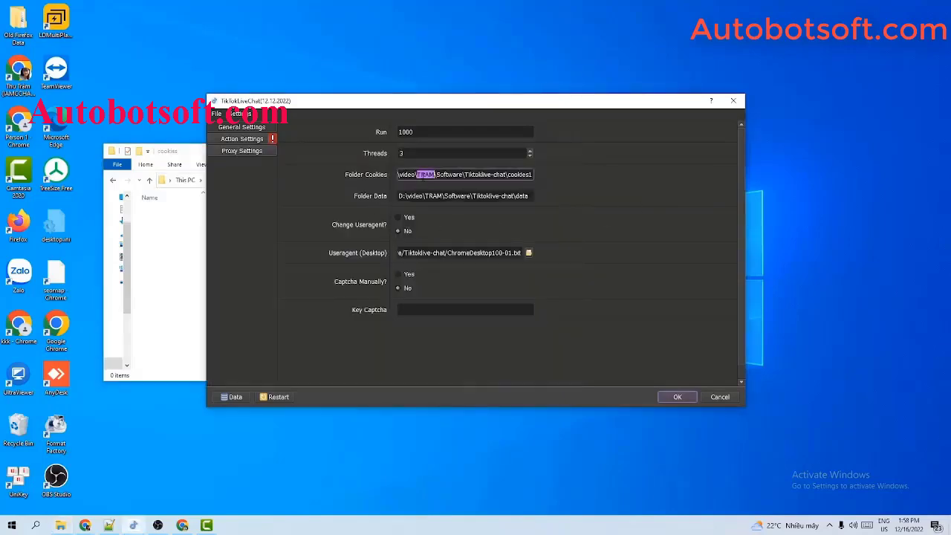
key("ctrl+v")
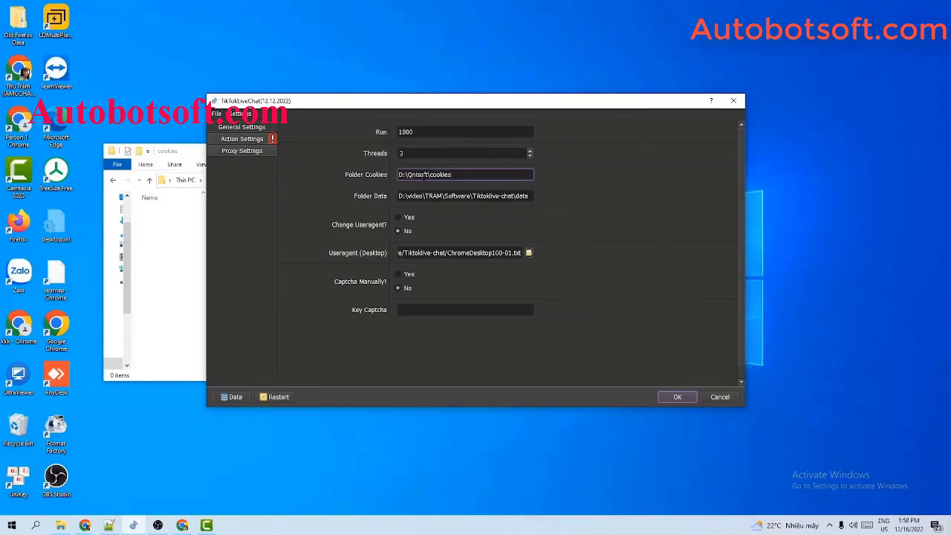
Go back to the Qnisoft folder and rearrange the Explorer and settings windows
left_click(156, 254)
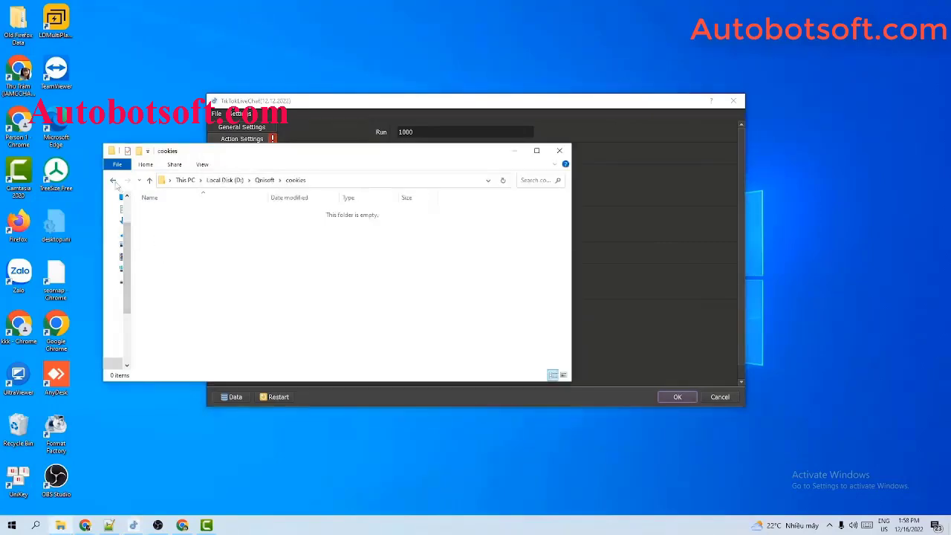
left_click(113, 181)
right_click(215, 244)
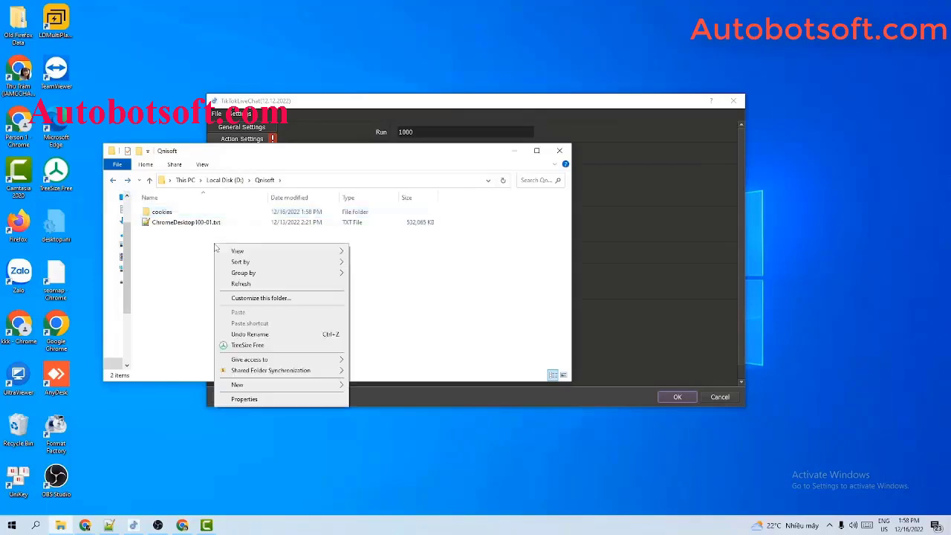
left_click(583, 242)
left_click_drag(185, 152, 140, 173)
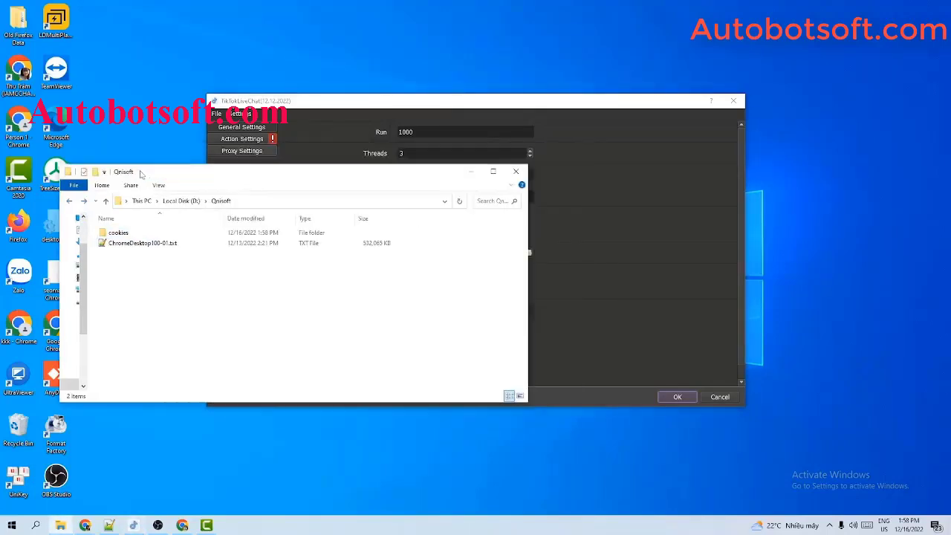
left_click(553, 208)
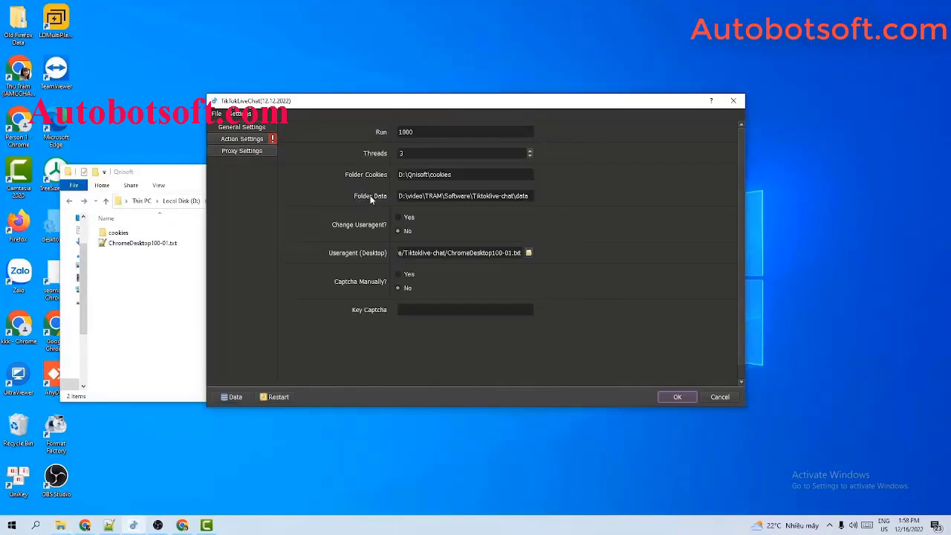
Create a second folder named data in D:\Qnisoft
left_click(147, 279)
right_click(147, 279)
mouse_move(201, 416)
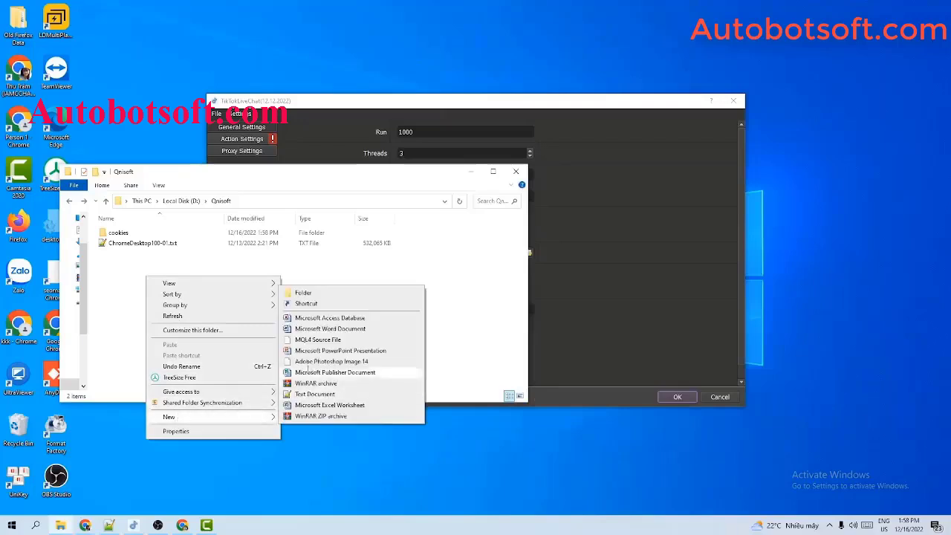
left_click(304, 293)
type("data")
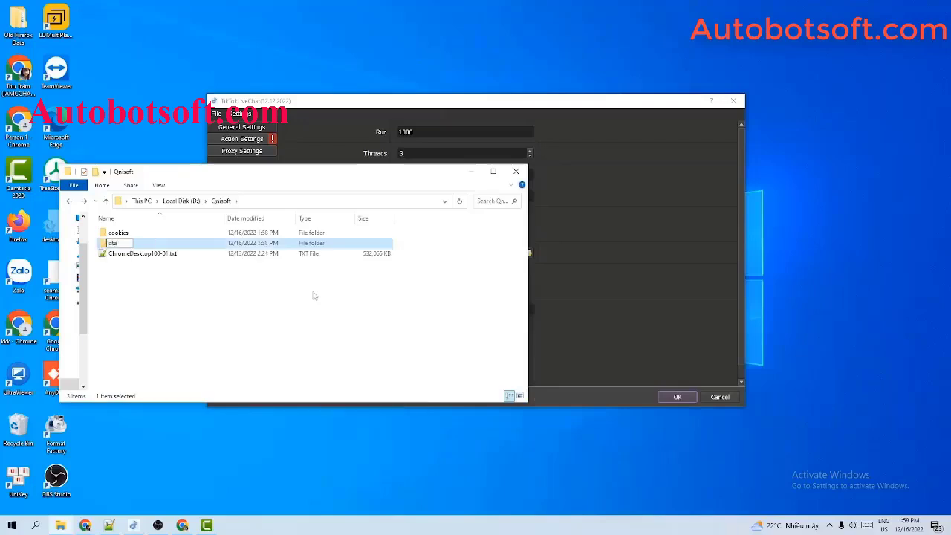
key("BackSpace")
key("BackSpace")
key("BackSpace")
type("ata")
key("Return")
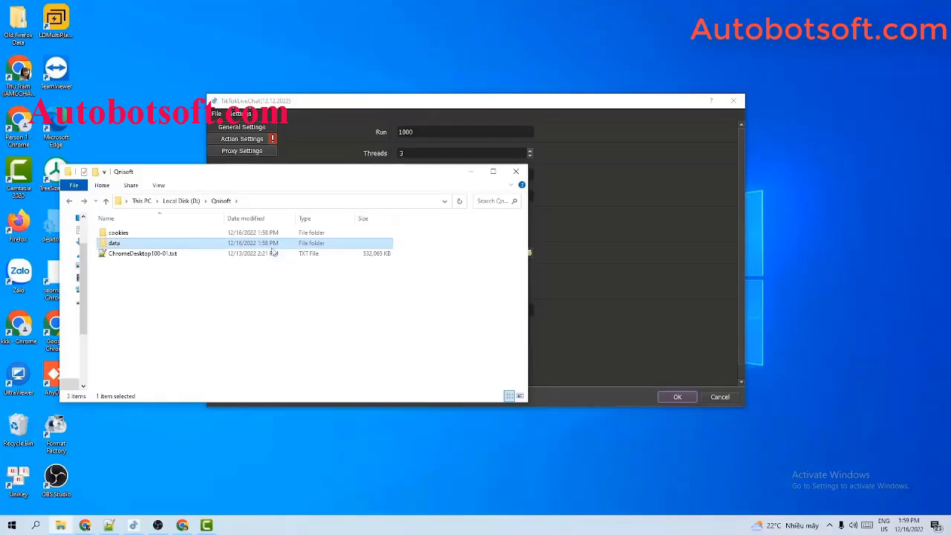
Set Folder Data to the D:\Qnisoft\data path and hide Explorer
double_click(226, 246)
left_click(299, 203)
key("ctrl+c")
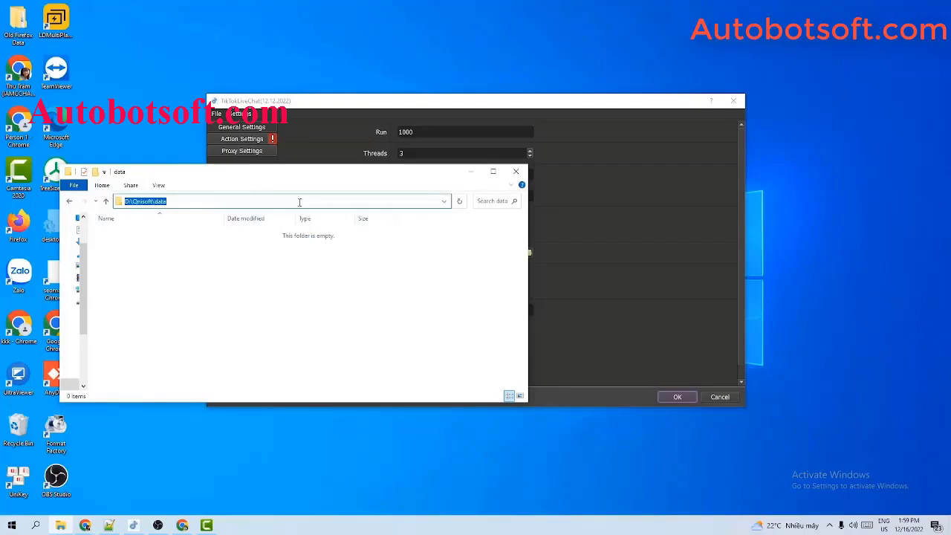
left_click(645, 251)
triple_click(486, 195)
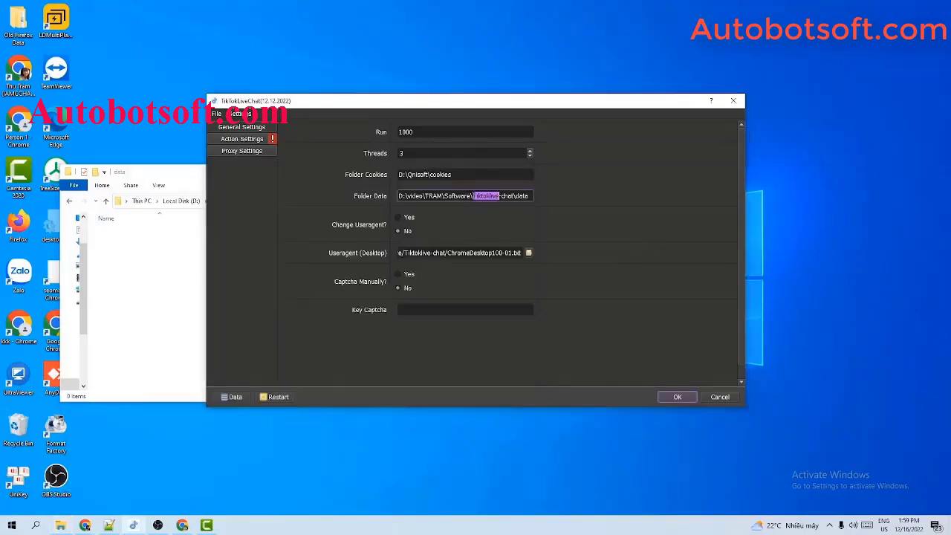
key("ctrl+v")
left_click(181, 241)
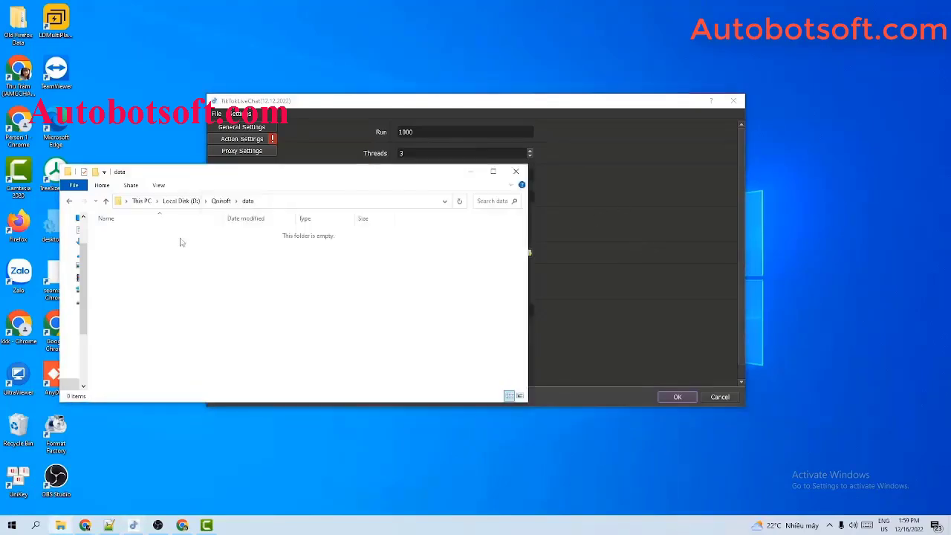
left_click(470, 172)
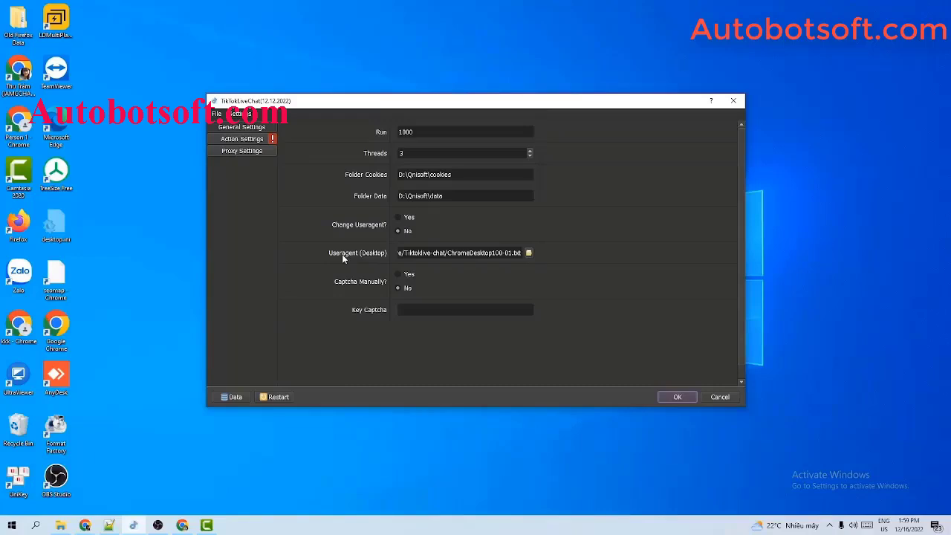
Set the Desktop user-agent file to D:/Qnisoft/ChromeDesktop100-01.txt and minimize Explorer
left_click(528, 252)
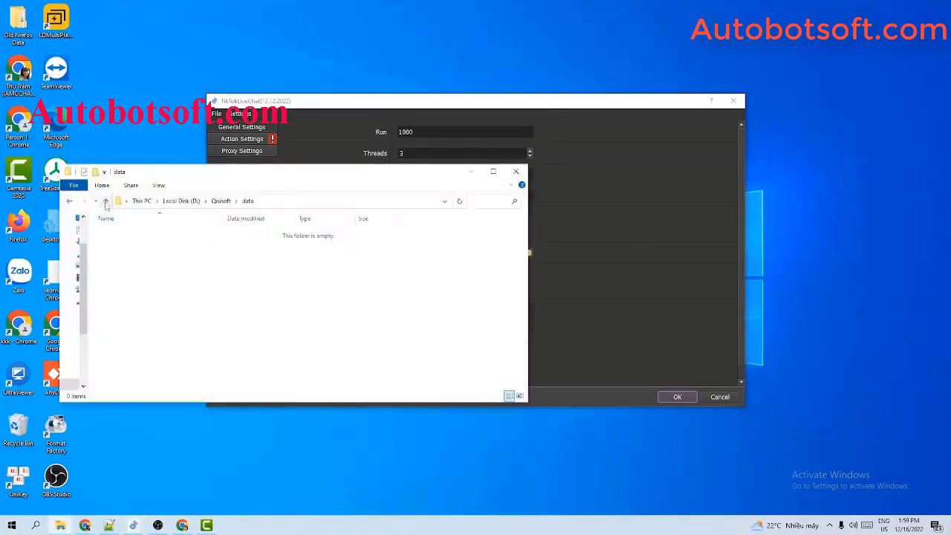
left_click(106, 201)
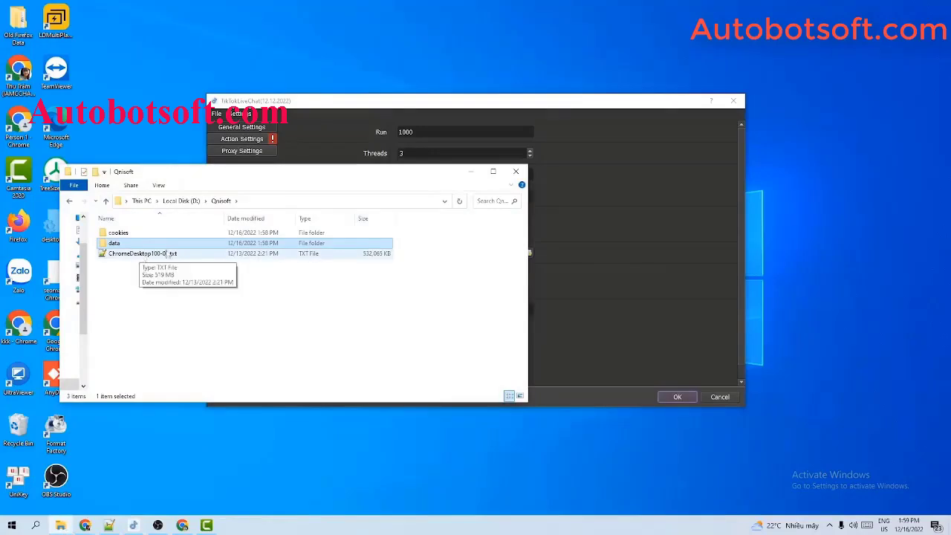
left_click(625, 263)
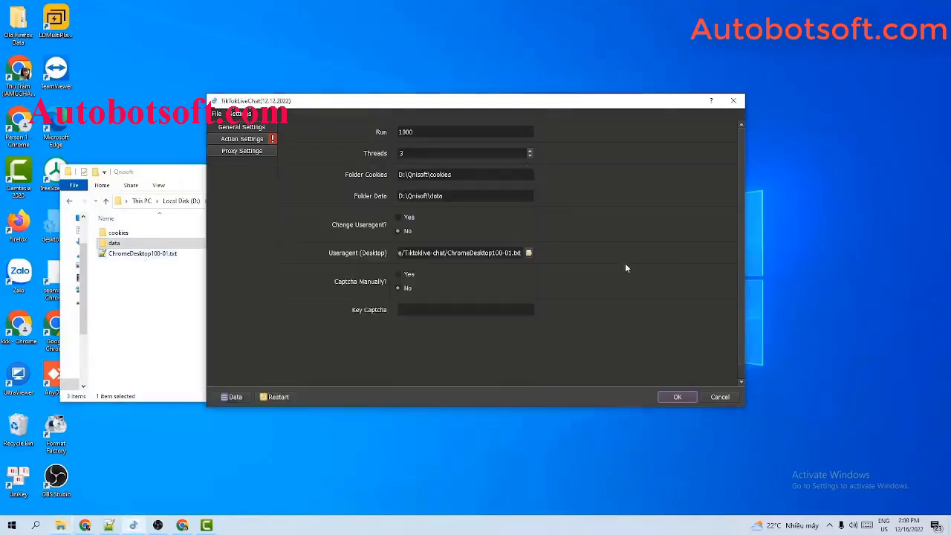
left_click(530, 253)
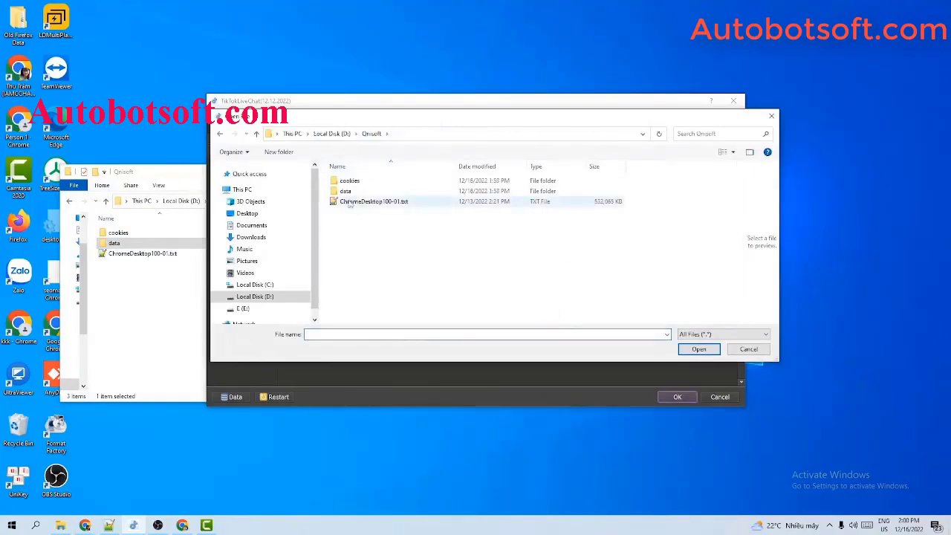
left_click(349, 203)
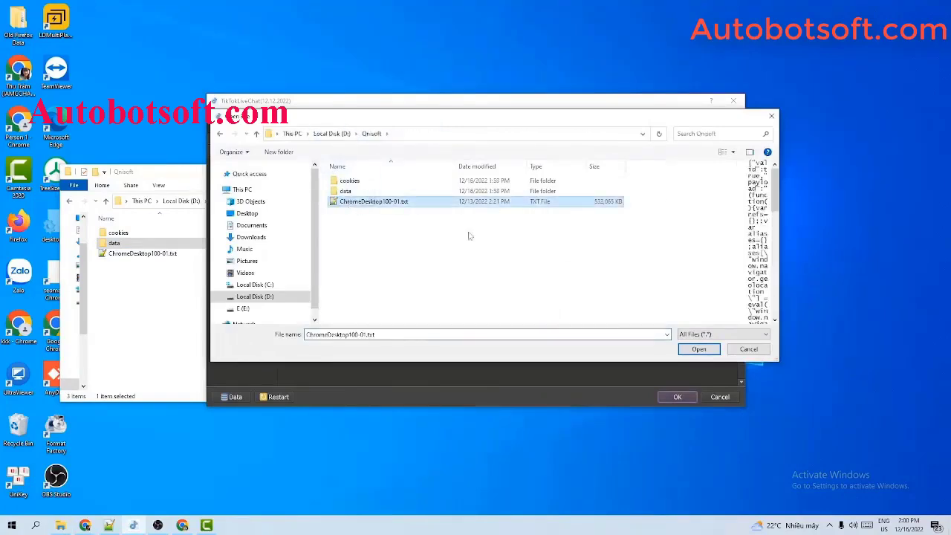
left_click(699, 351)
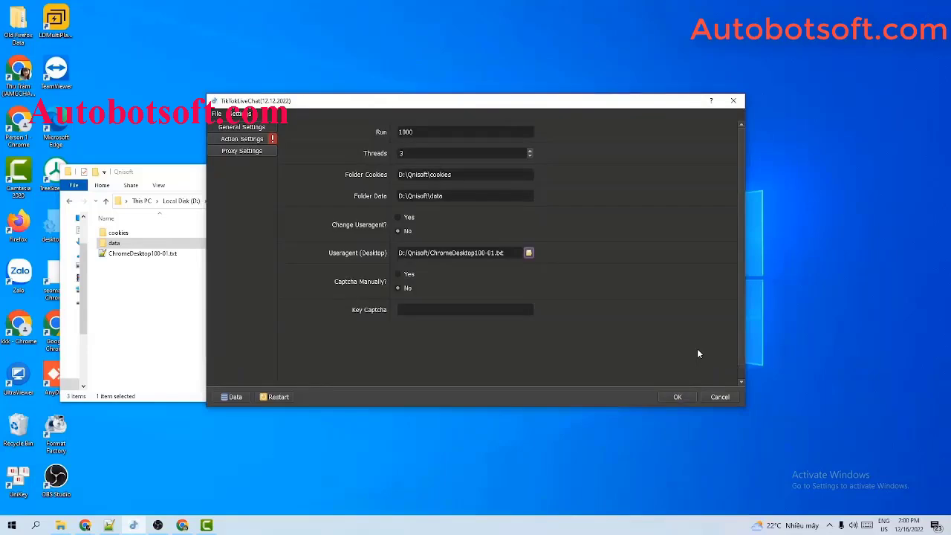
left_click(176, 306)
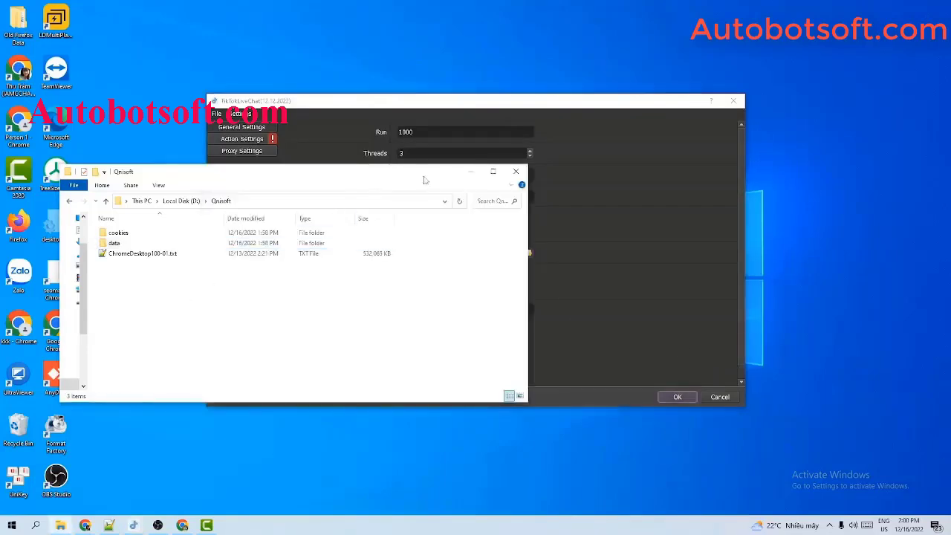
left_click(470, 171)
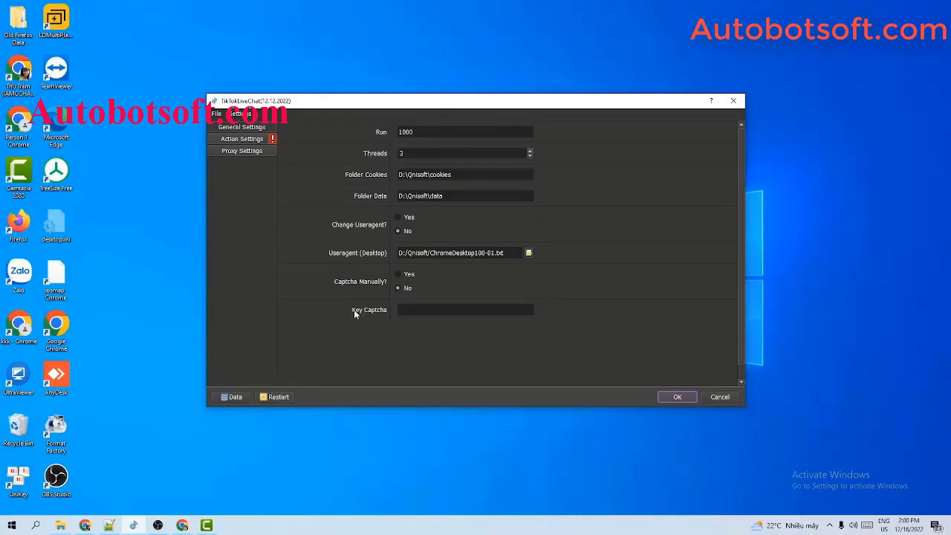
Enter the 2captcha service key in Key Captcha, then go to Proxy Settings
left_click(409, 309)
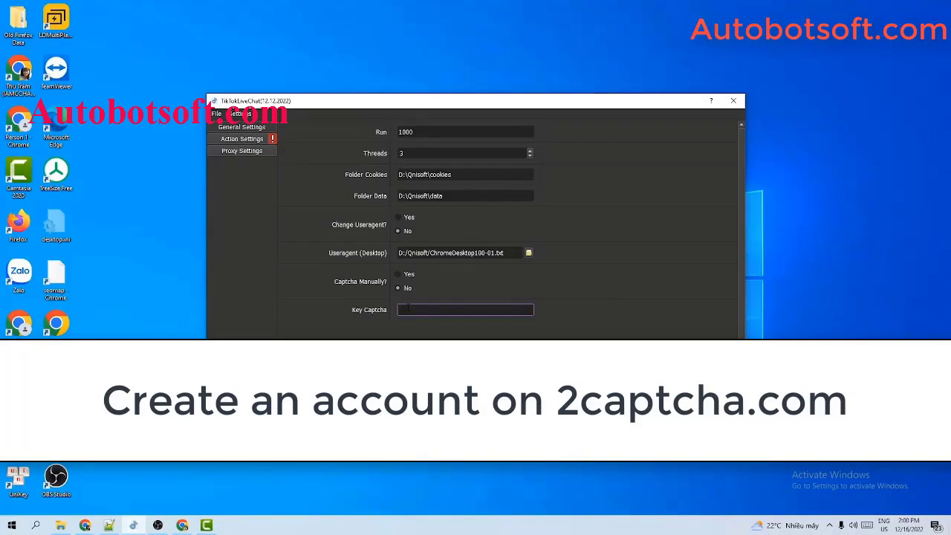
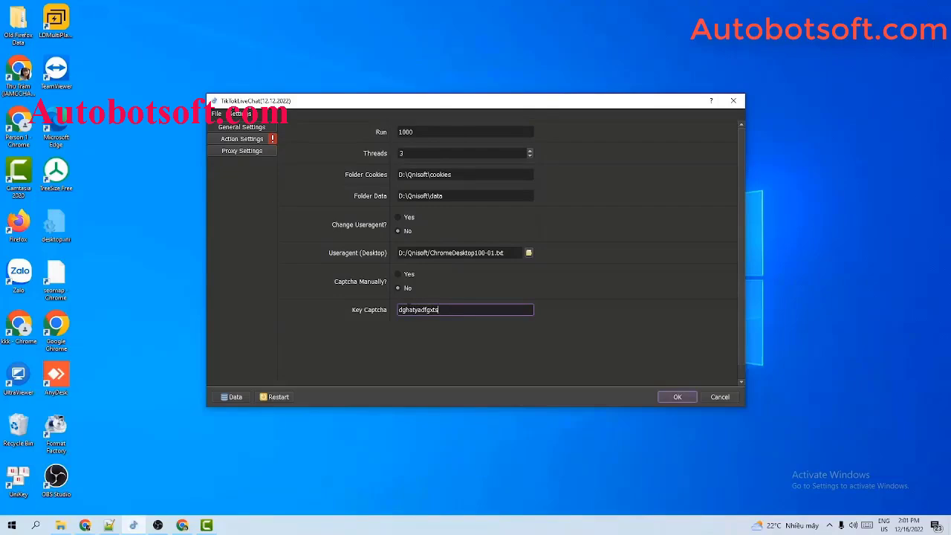
left_click(563, 143)
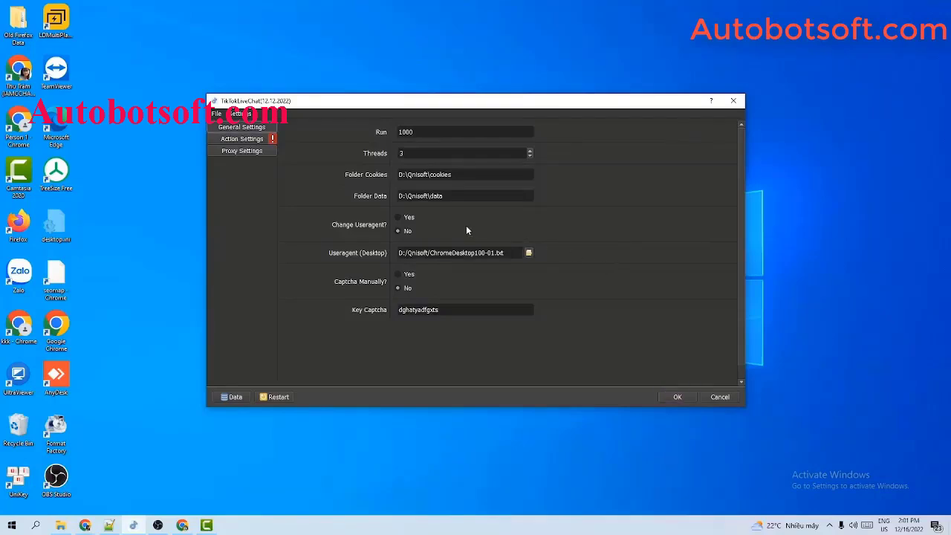
left_click(245, 151)
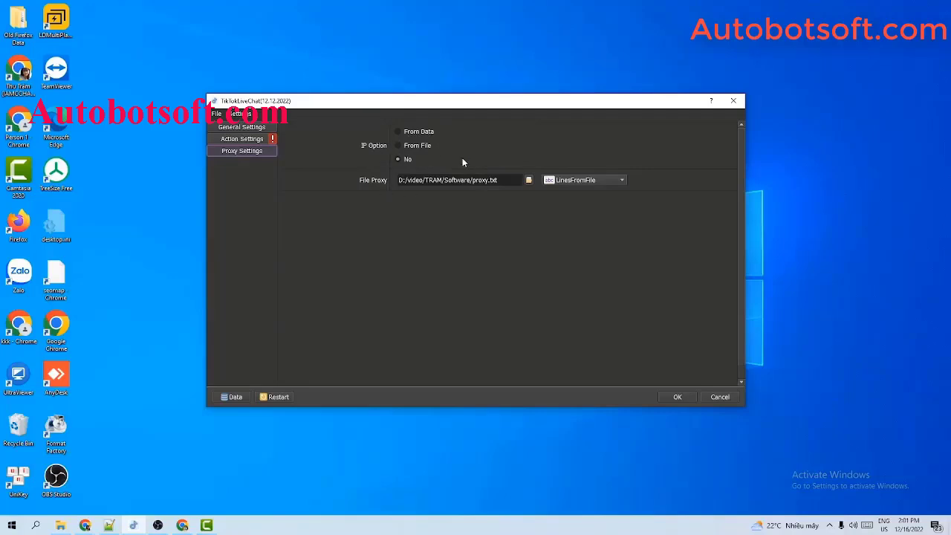
Switch the proxy IP Option from No to From File
left_click(398, 133)
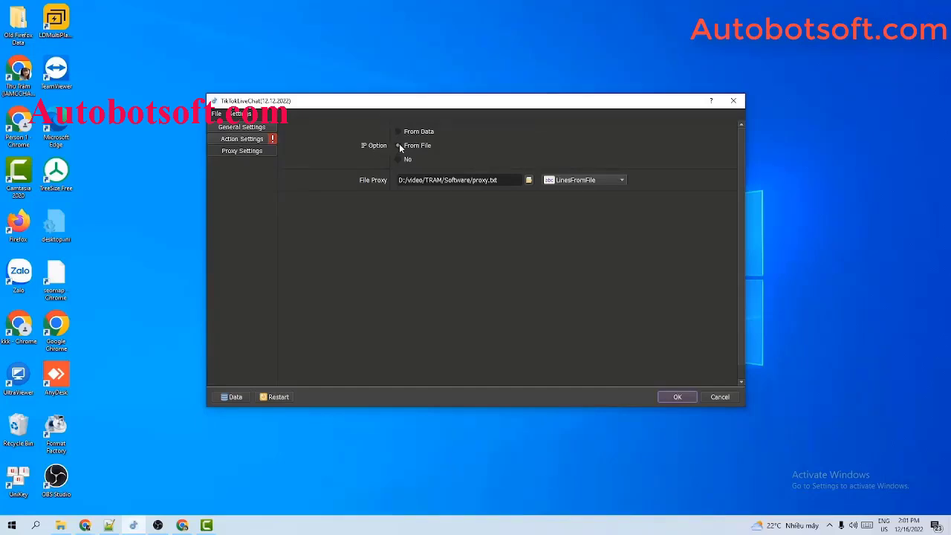
left_click(399, 146)
Create a new text document named proxy.txt in D:\Qnisoft
left_click(60, 525)
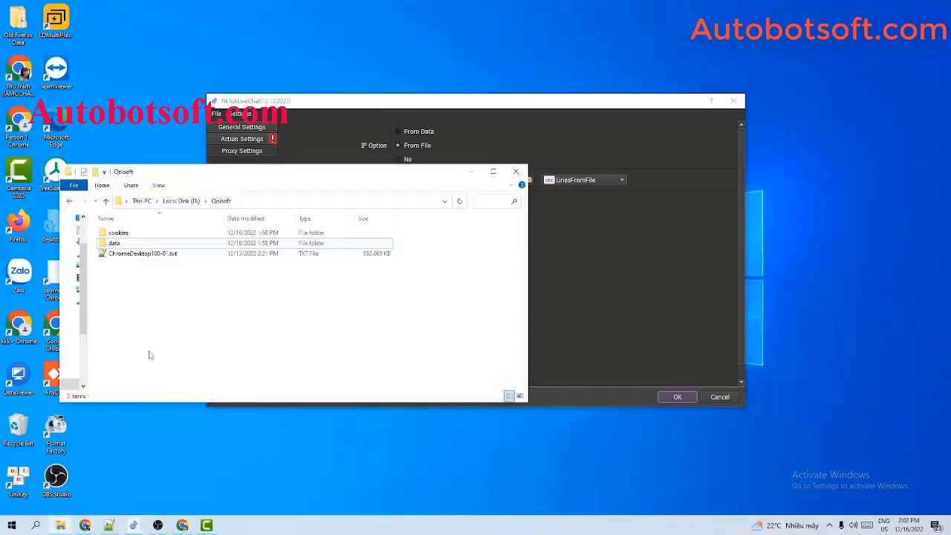
right_click(131, 279)
mouse_move(159, 419)
left_click(297, 396)
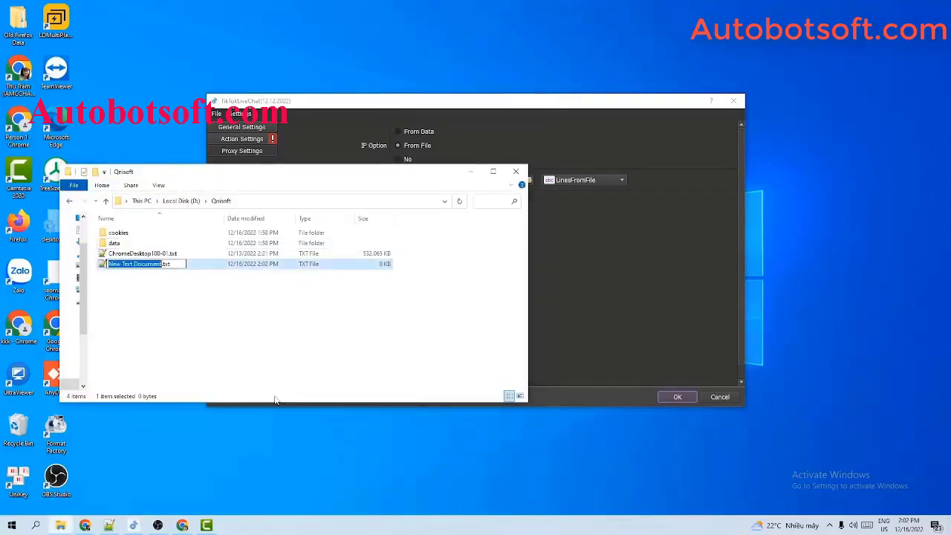
type("pr")
type("oxy")
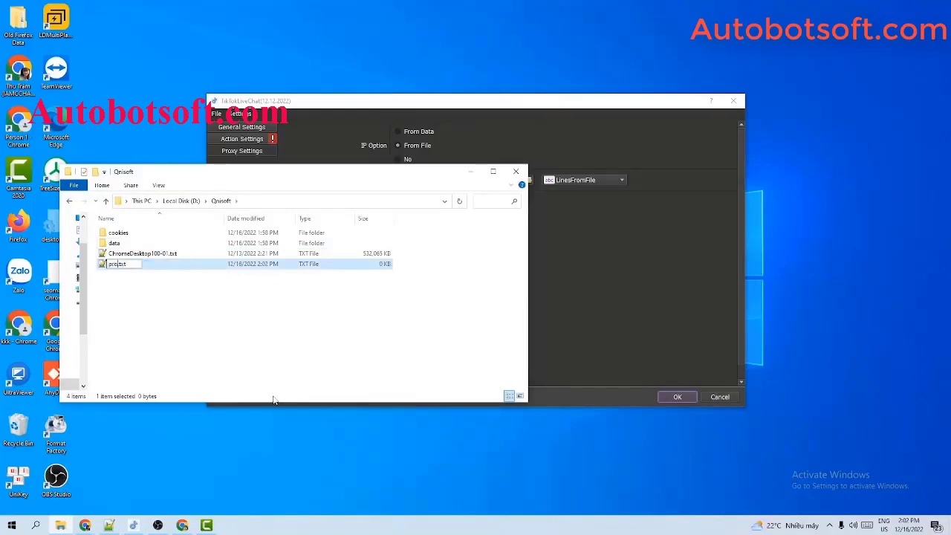
key("Return")
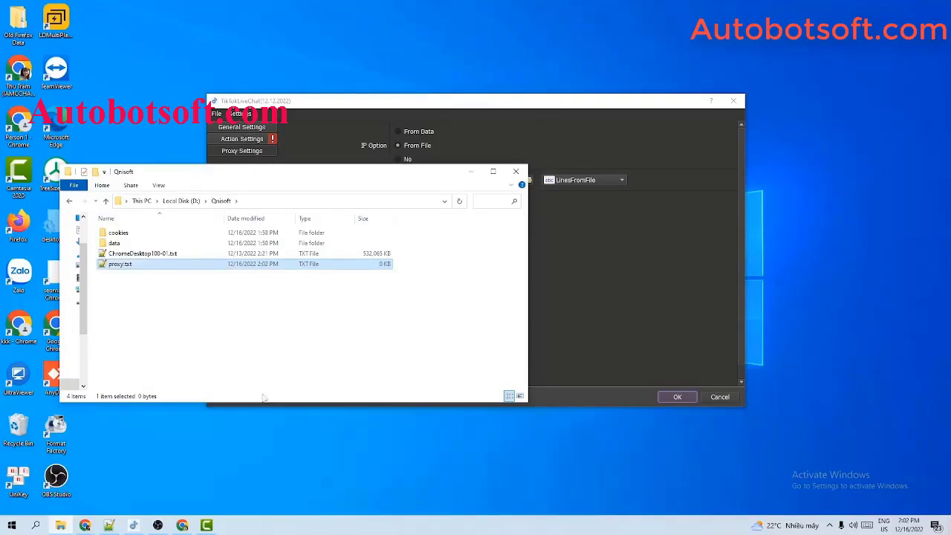
Paste the list of 27 proxy addresses into proxy.txt in Notepad++ and save it
double_click(160, 263)
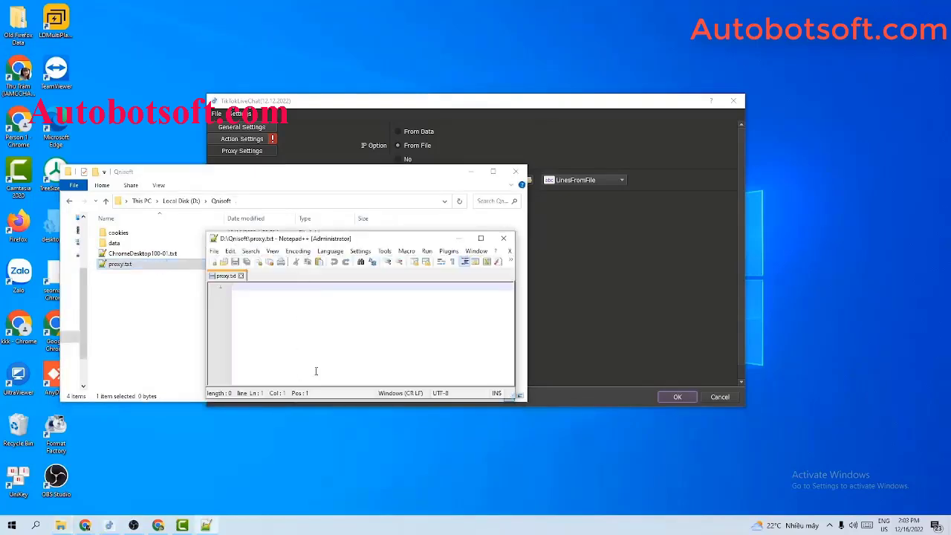
key("ctrl+v")
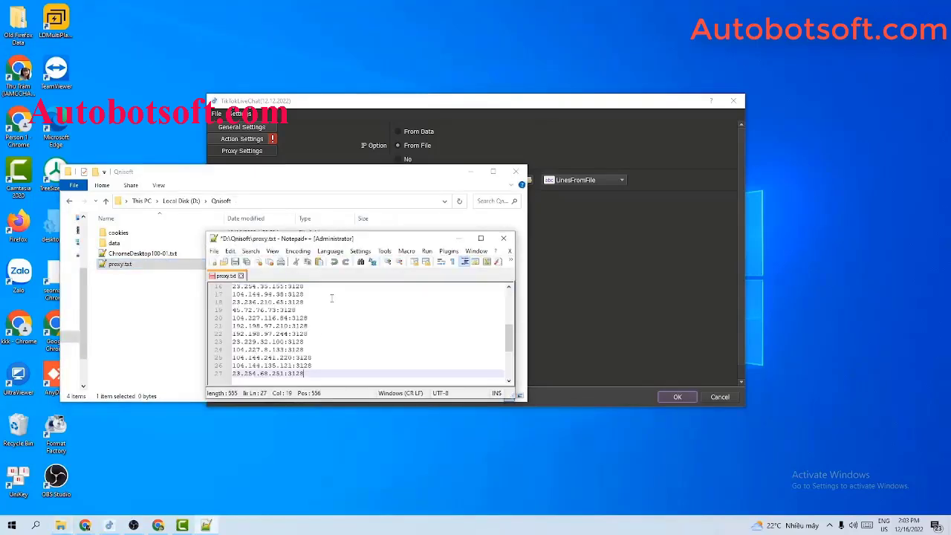
scroll(372, 340, "up", 5)
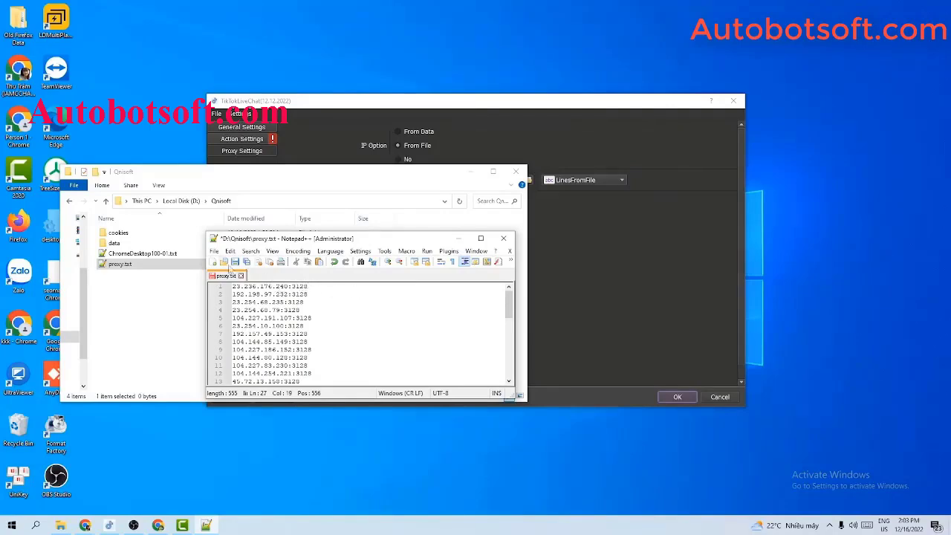
left_click(234, 263)
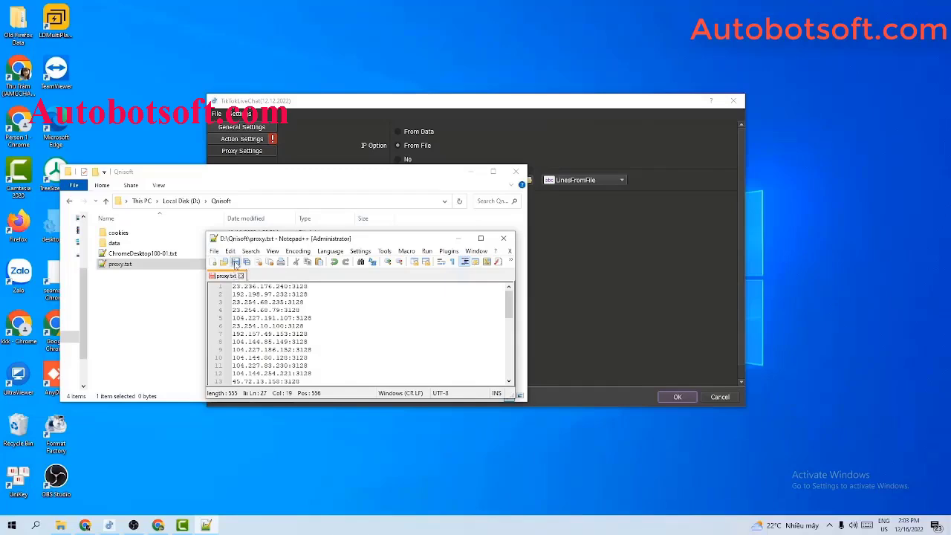
left_click(476, 172)
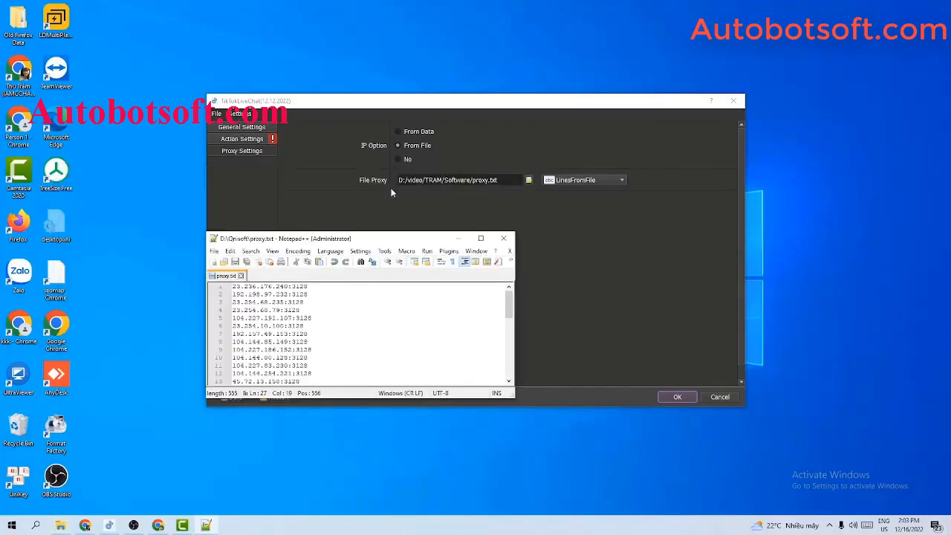
Point File Proxy to D:/Qnisoft/proxy.txt
left_click(528, 179)
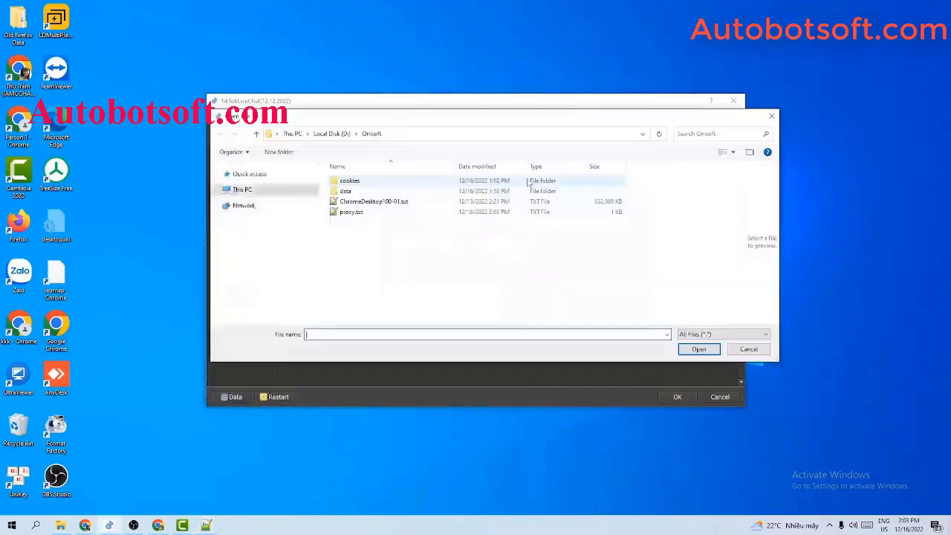
left_click(371, 213)
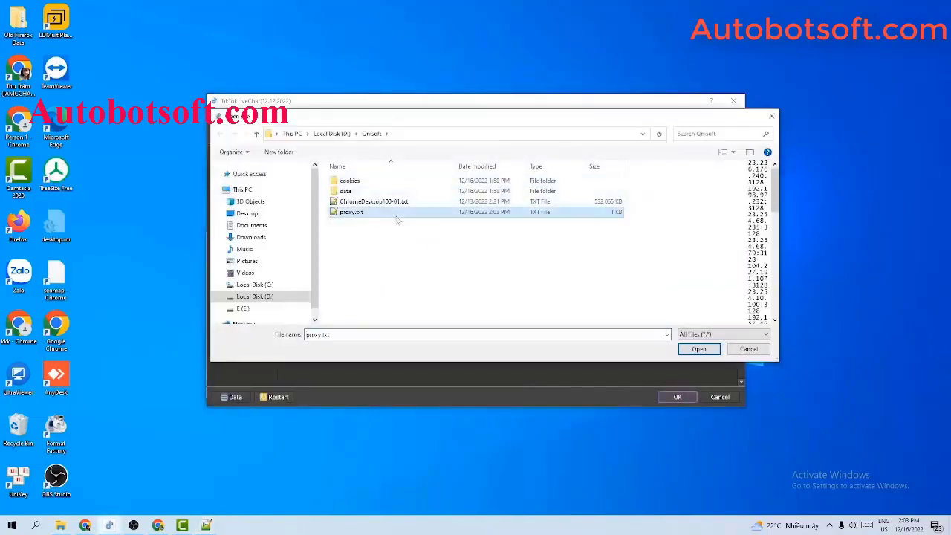
left_click(698, 349)
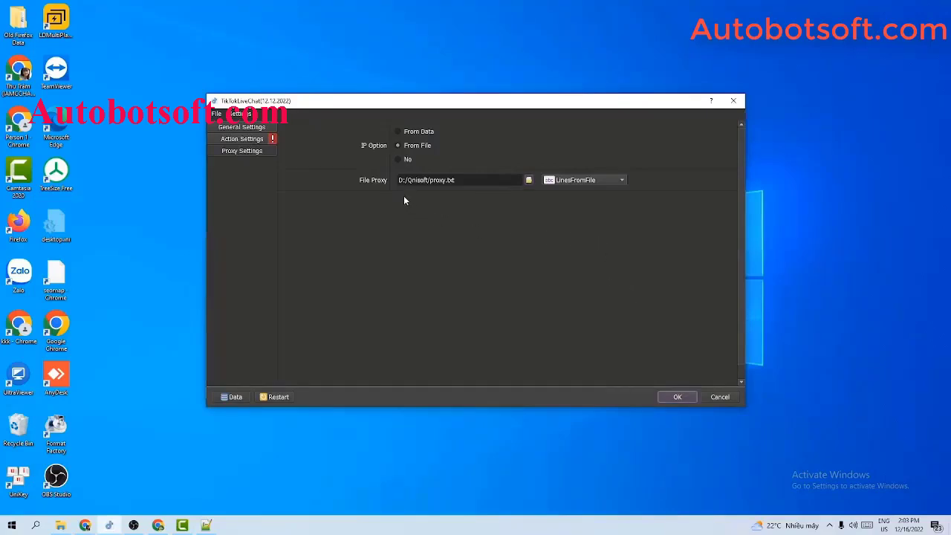
Load proxies via LinesFromUrl from the tiktoklivechat.txt URL and set IP Option to No
left_click(572, 185)
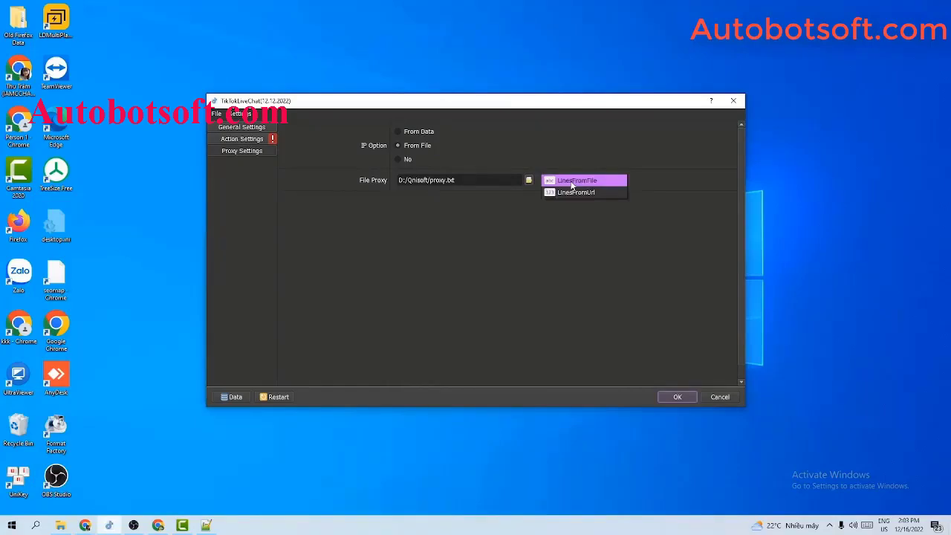
left_click(565, 191)
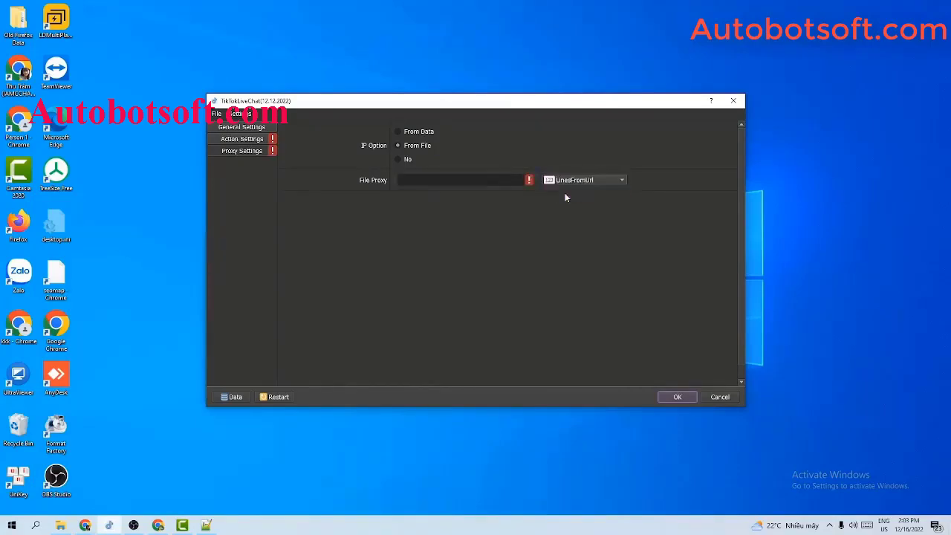
left_click(512, 181)
key("ctrl+v")
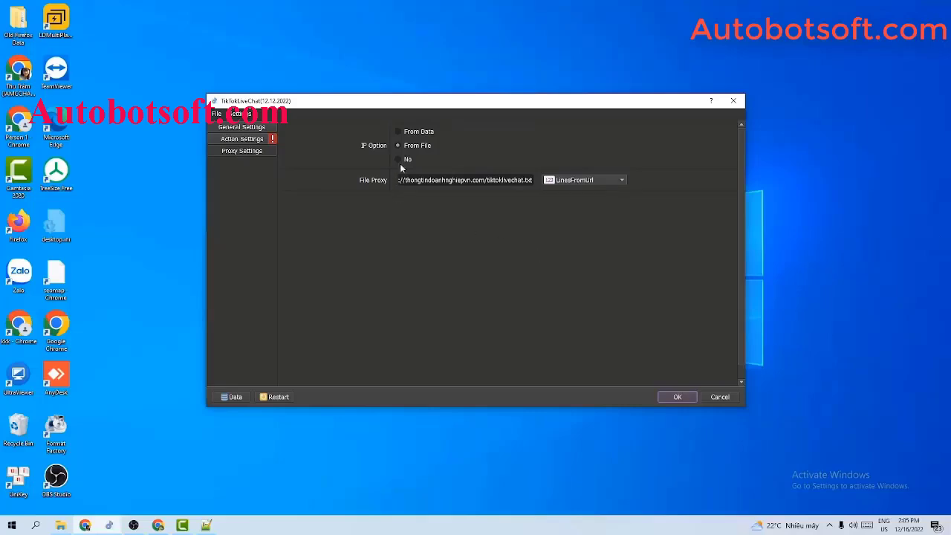
left_click(399, 161)
On Action Settings, change the action via Manual Control to Reg Tiktok
left_click(238, 143)
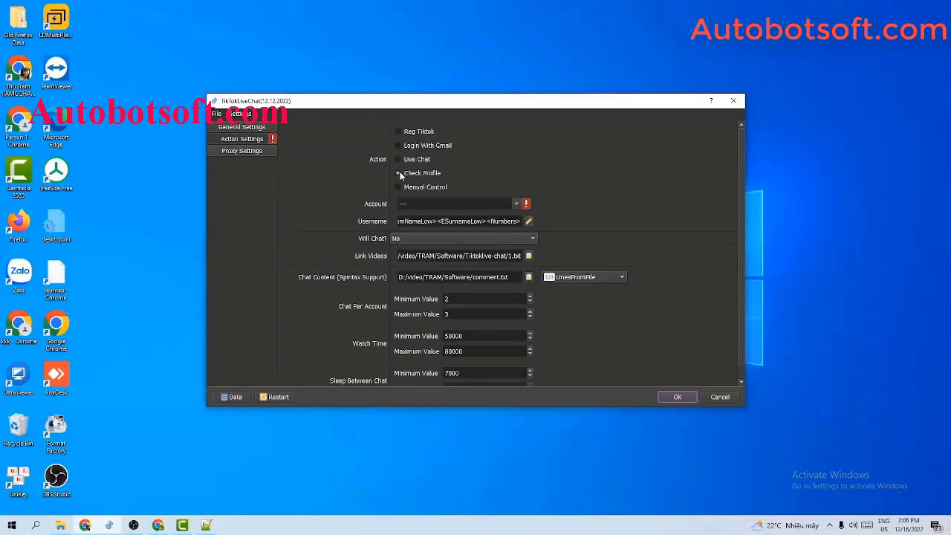
left_click(398, 186)
left_click(398, 130)
Create a new account group named 'Tutorial' in the Database Manager and select it
left_click(233, 396)
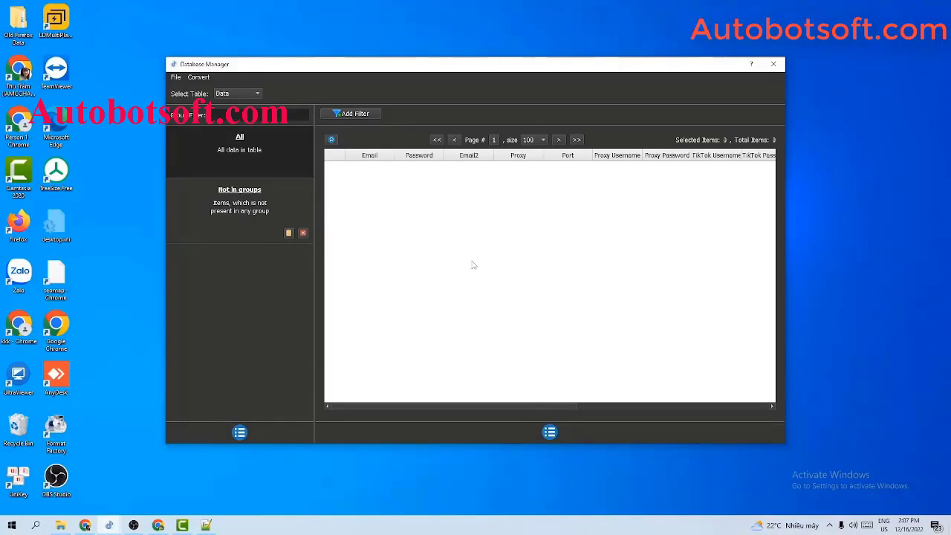
left_click(239, 432)
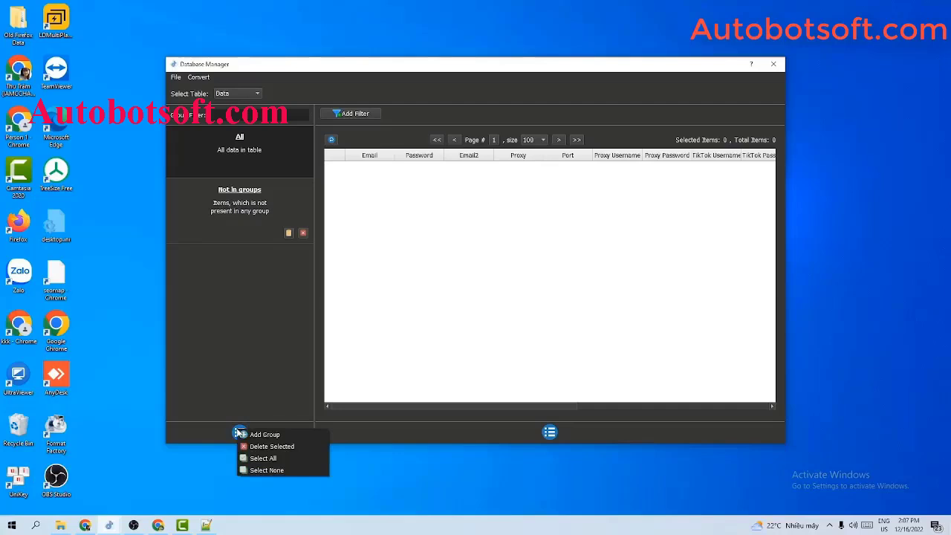
left_click(251, 435)
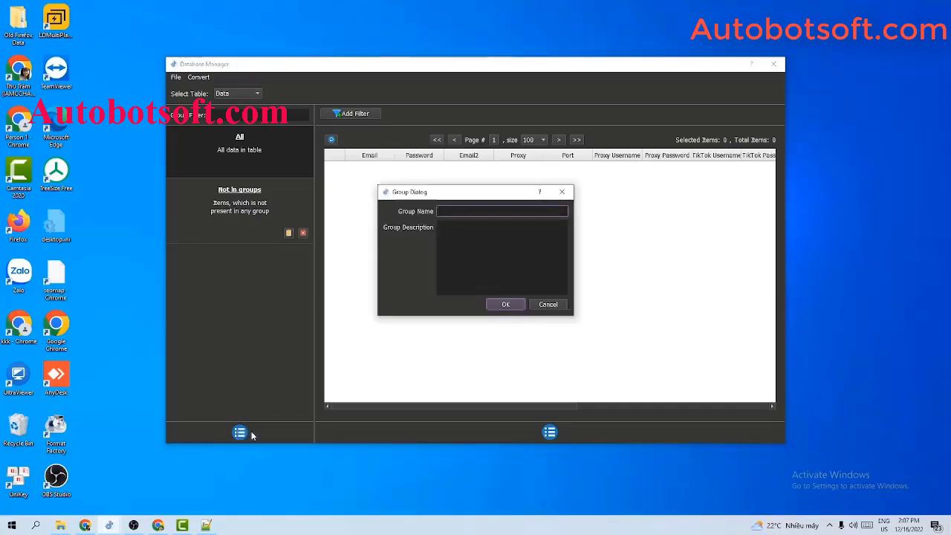
type("Tutorial")
left_click(505, 303)
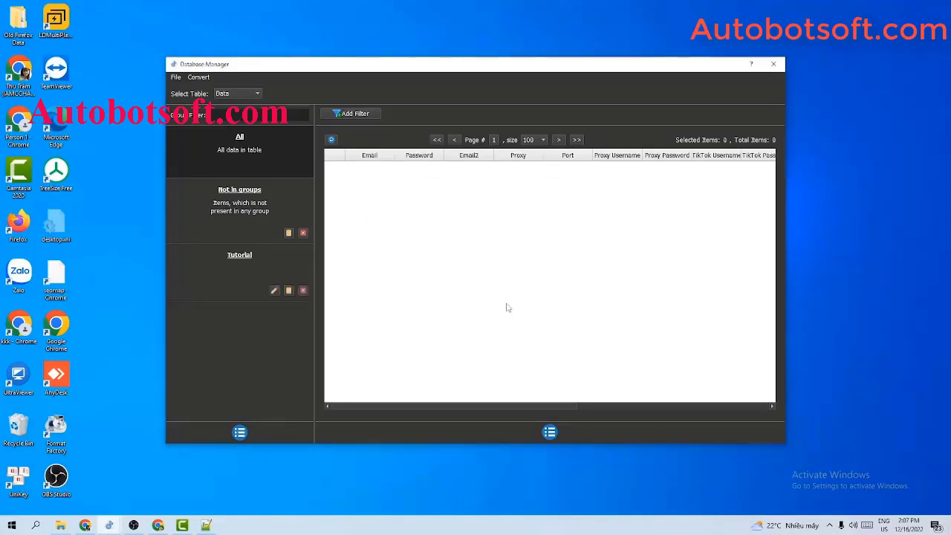
left_click(240, 257)
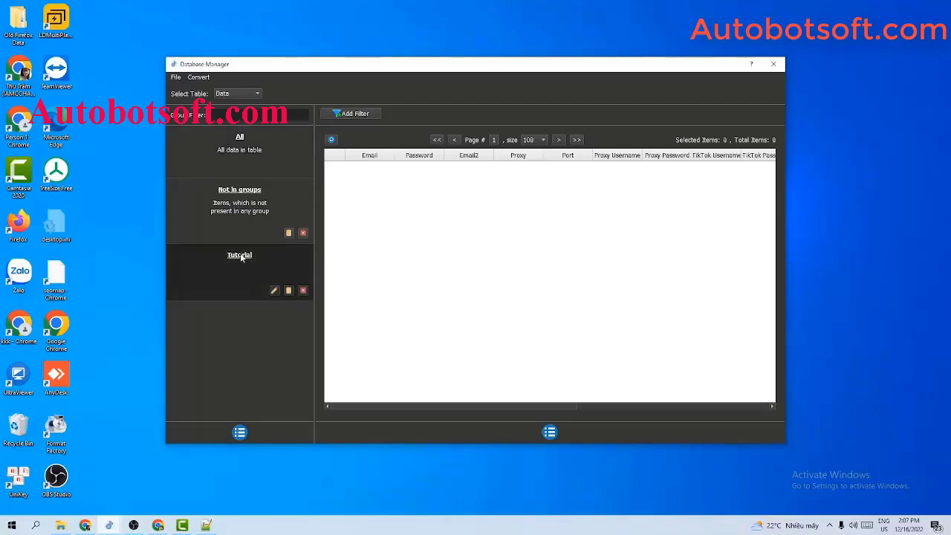
Start a new account entry and fill in the account's email, password and second email
left_click(549, 433)
left_click(568, 436)
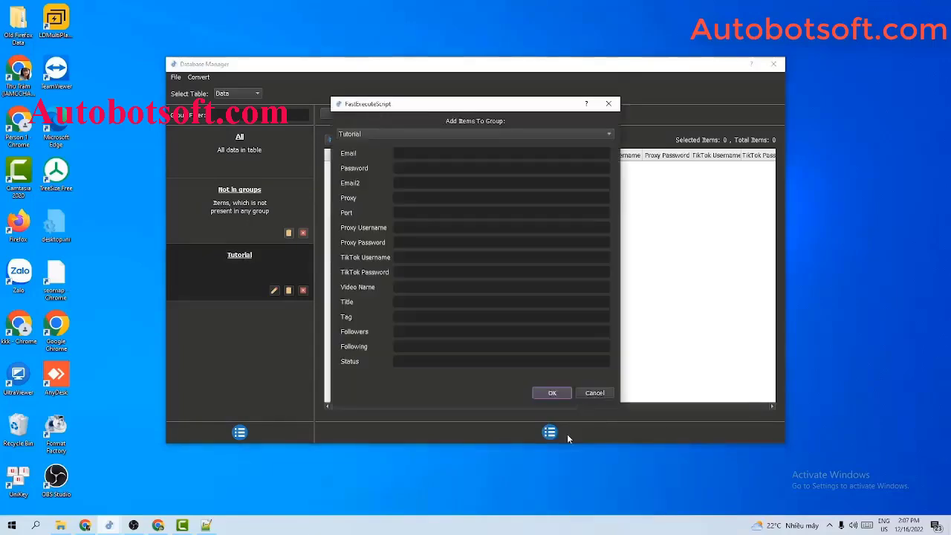
left_click(421, 154)
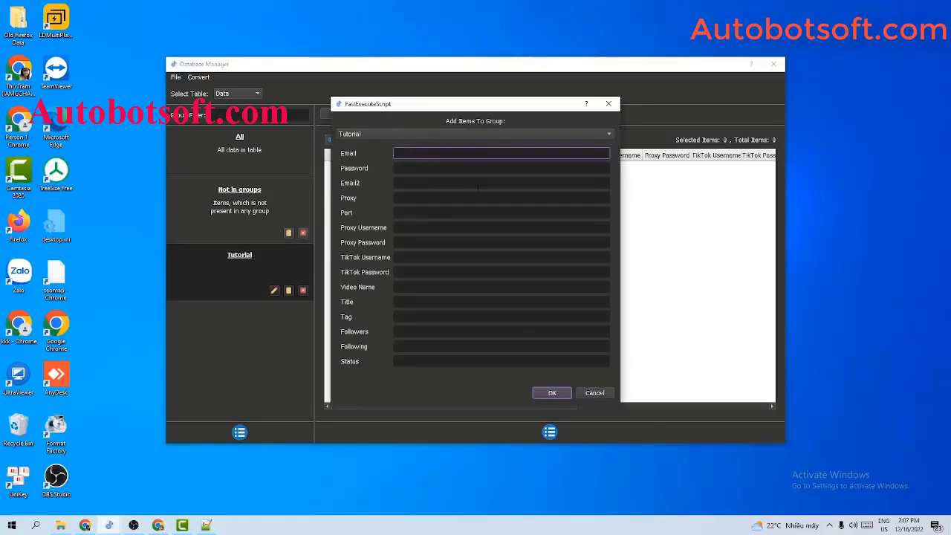
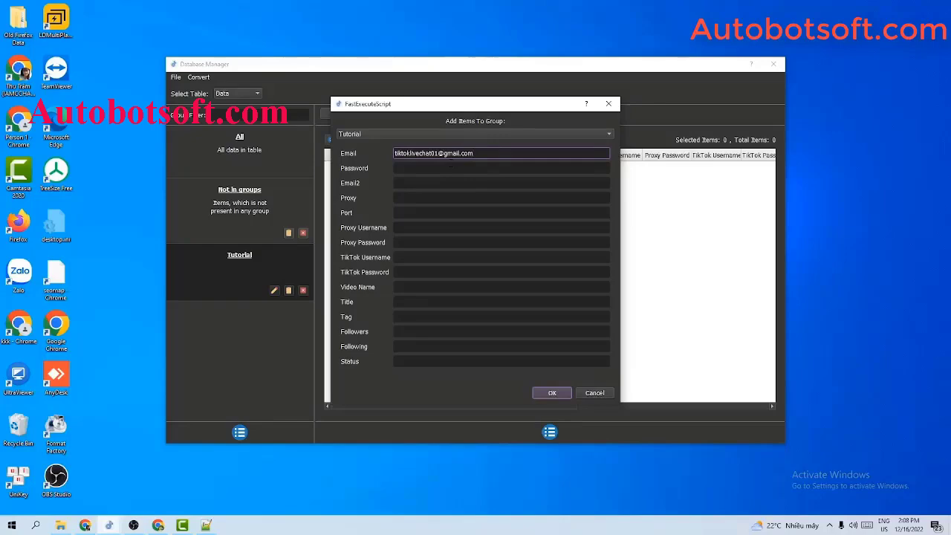
key("Tab")
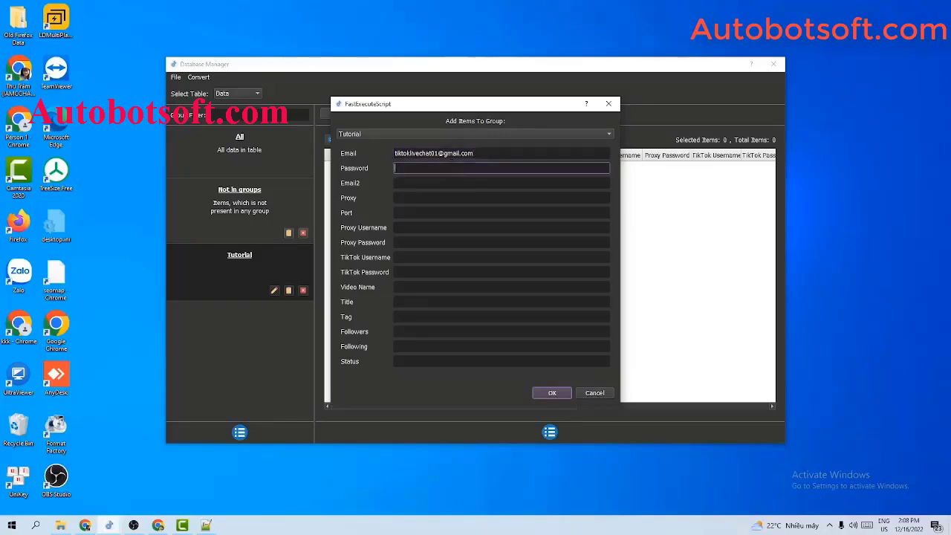
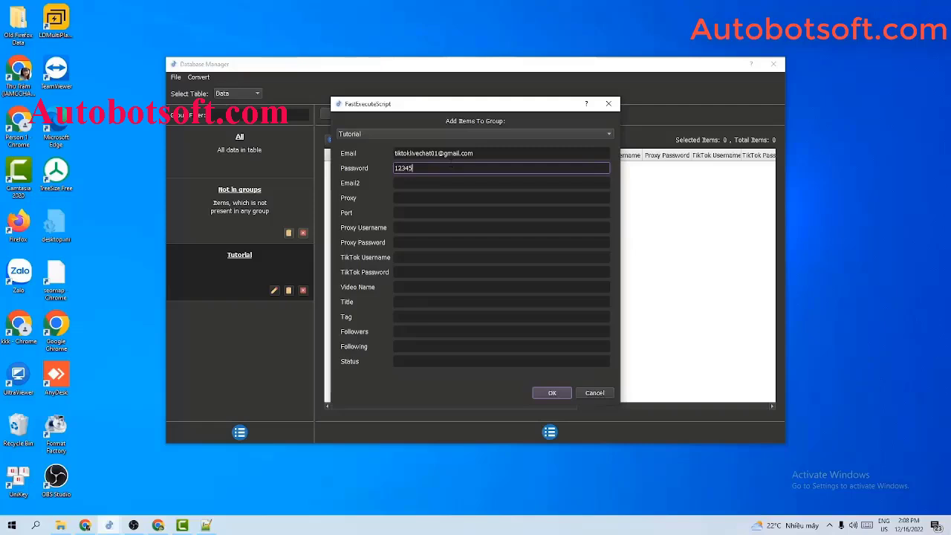
left_click(451, 182)
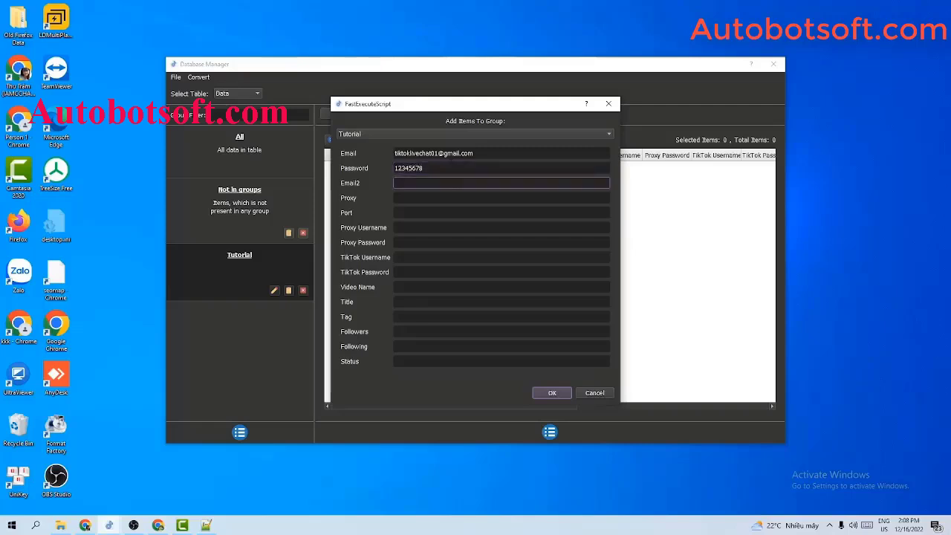
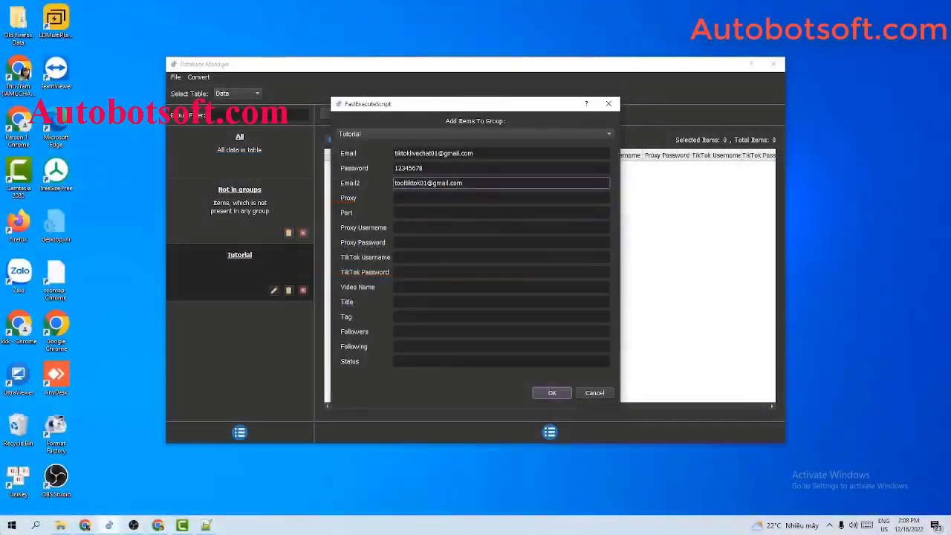
Enter proxy 23.236.176.240 with port 3128 and save the account into the table
left_click(471, 198)
left_click(469, 211)
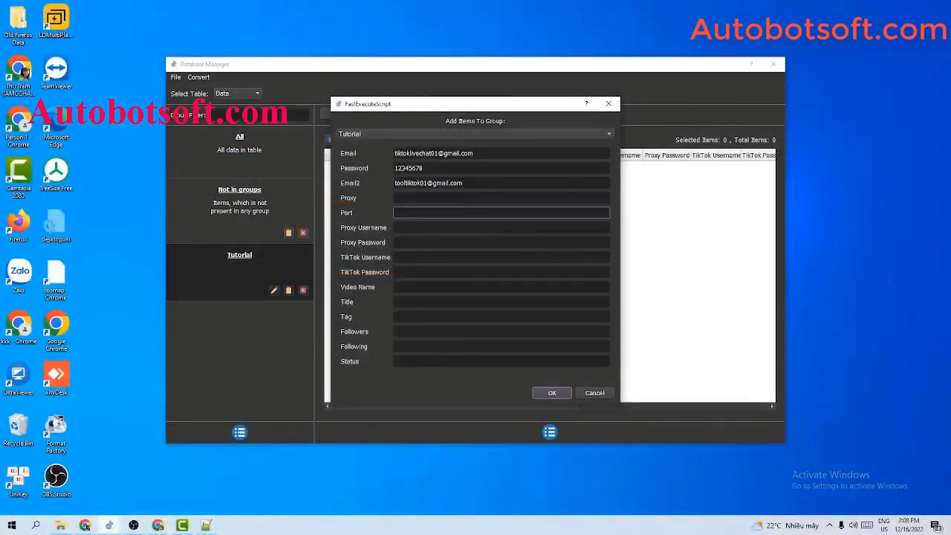
left_click(475, 198)
left_click(475, 184)
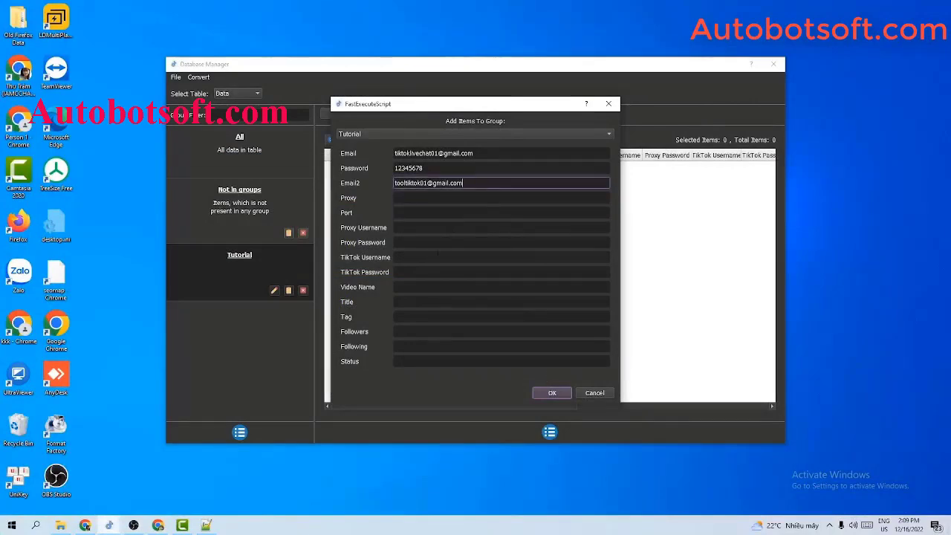
left_click(475, 257)
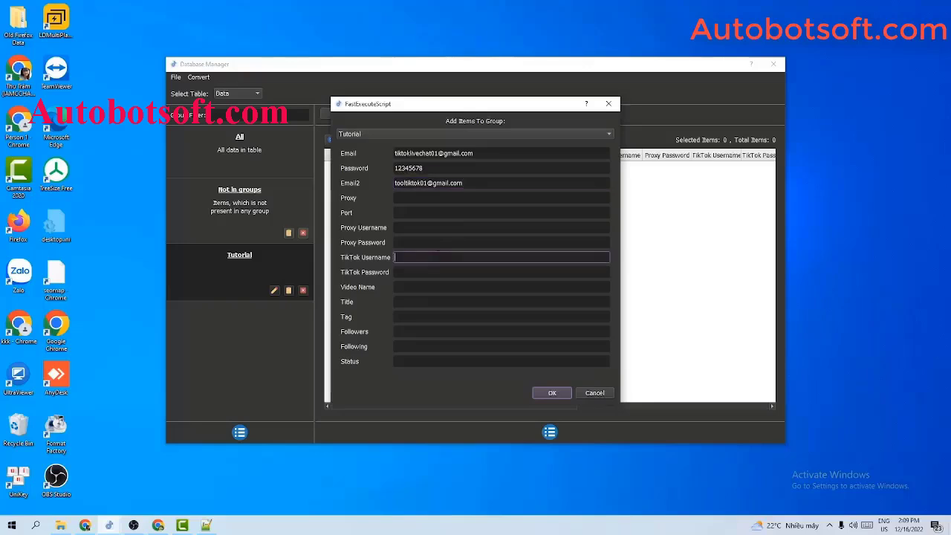
left_click(450, 183)
left_click(439, 257)
left_click(453, 198)
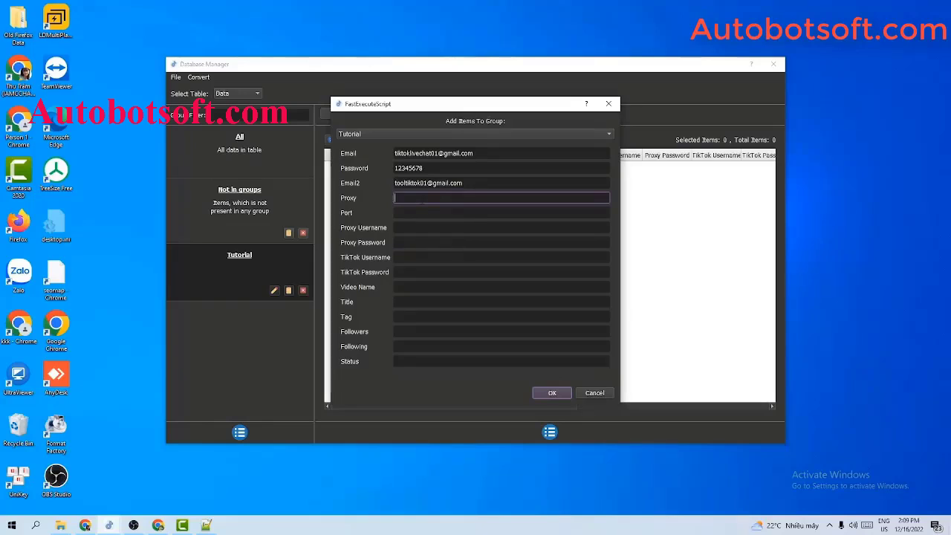
type("23.236.176.240")
left_click(427, 211)
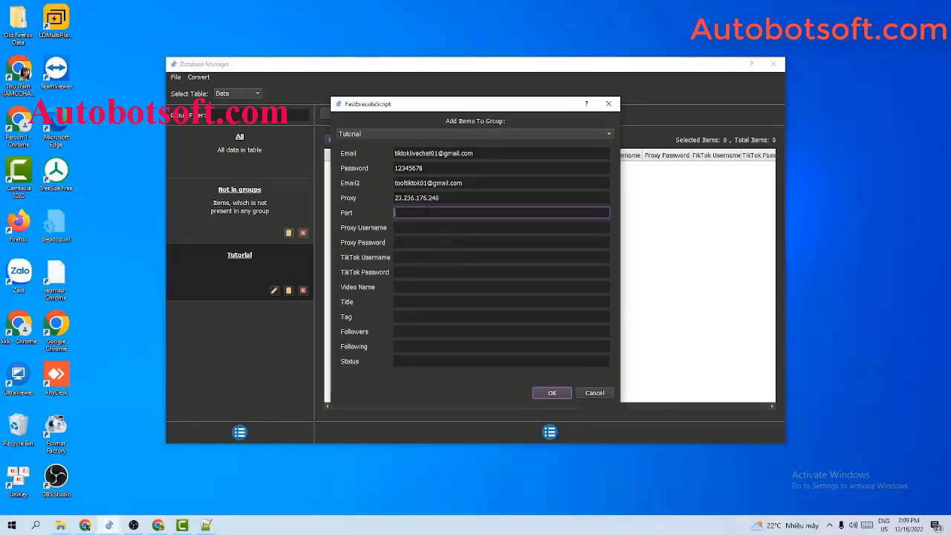
type("3128")
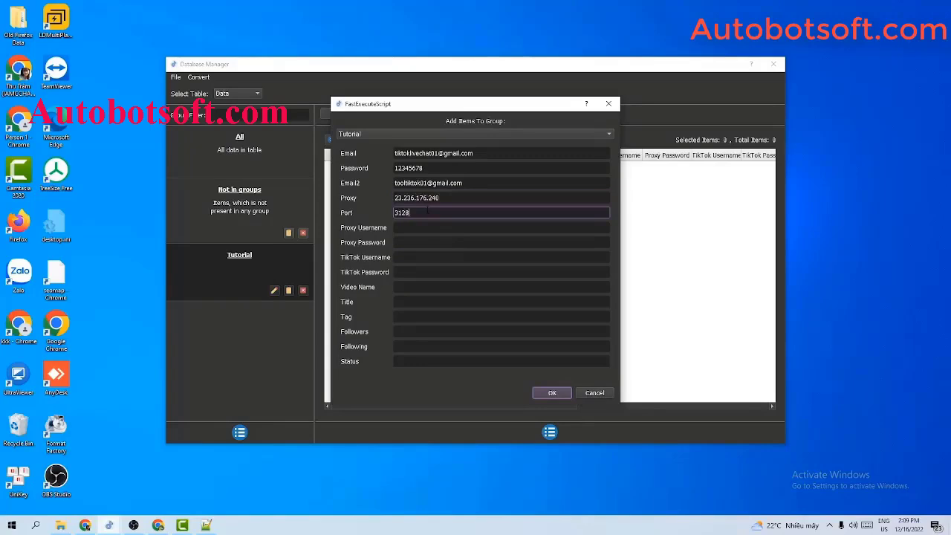
left_click(431, 222)
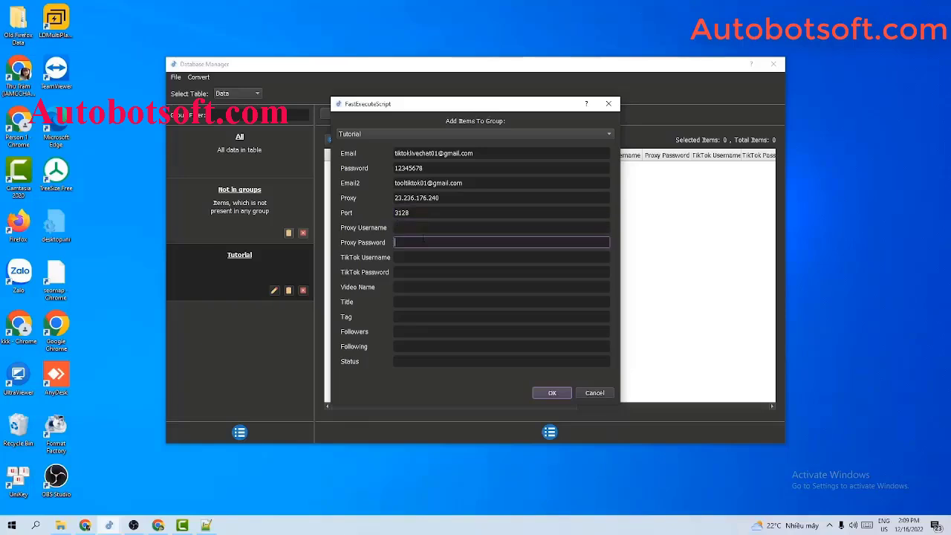
left_click(446, 199)
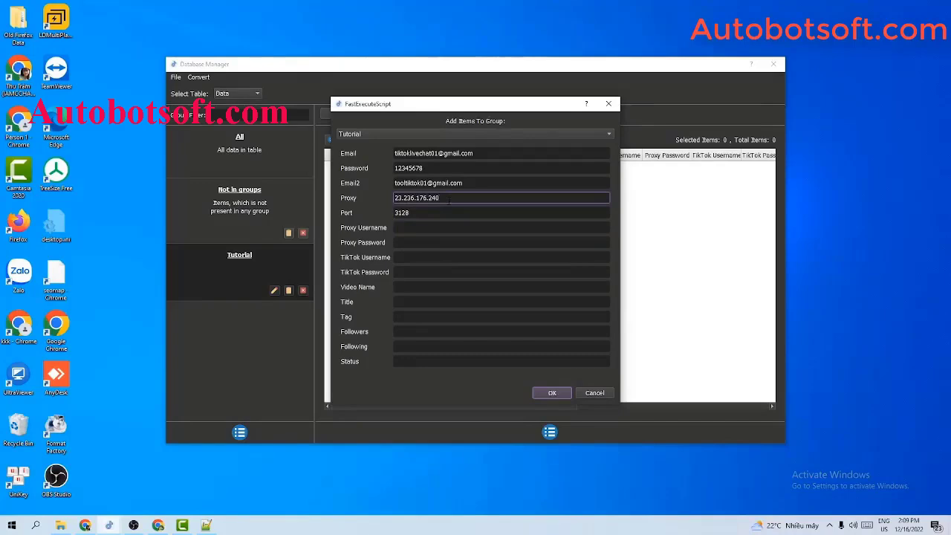
left_click(554, 393)
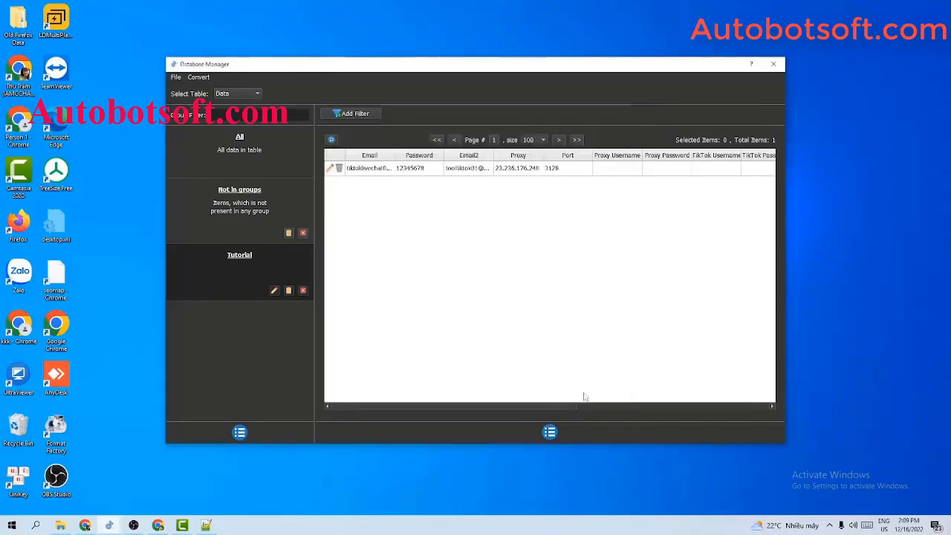
Open and dismiss the table actions list, then bring up the Qnisoft folder
left_click(551, 433)
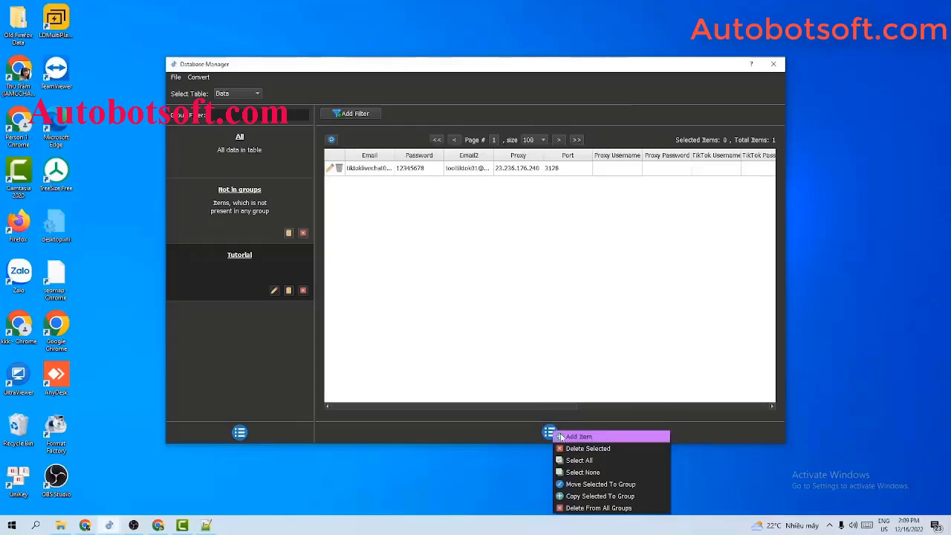
left_click(564, 343)
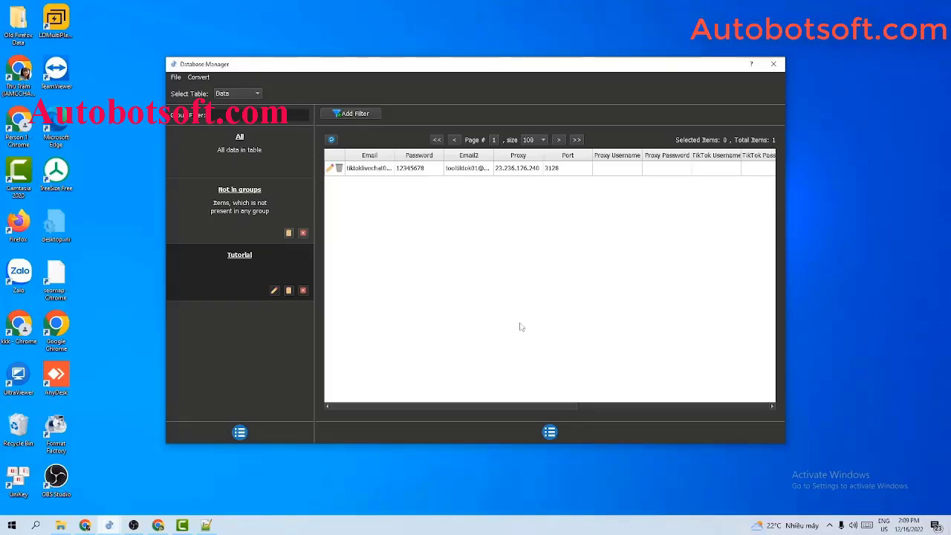
left_click(64, 526)
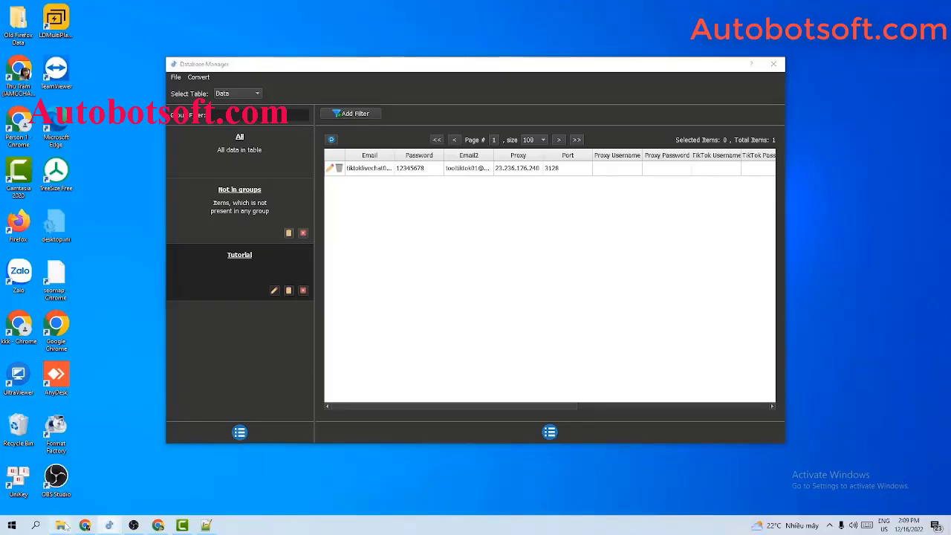
Create an empty gmail-account.txt in the Qnisoft folder and open it in Notepad++
right_click(182, 283)
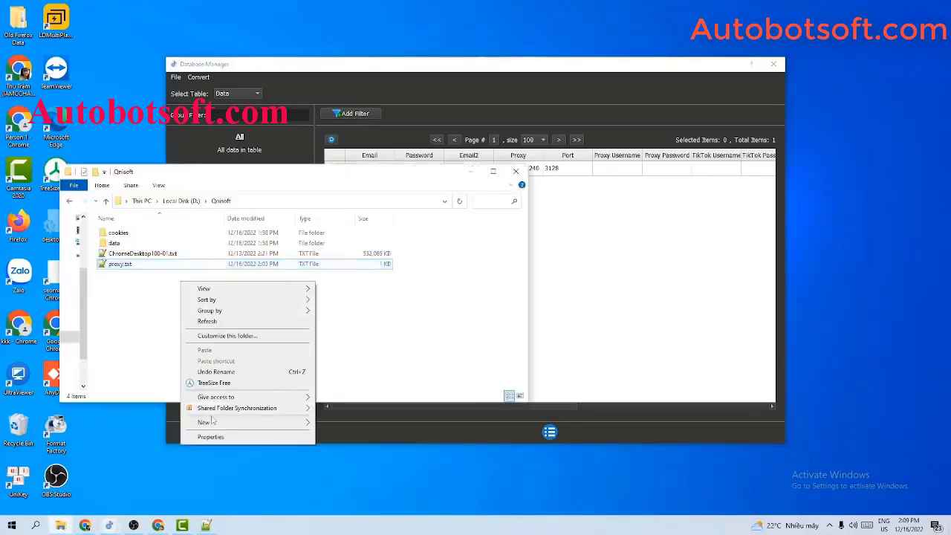
mouse_move(208, 422)
left_click(334, 400)
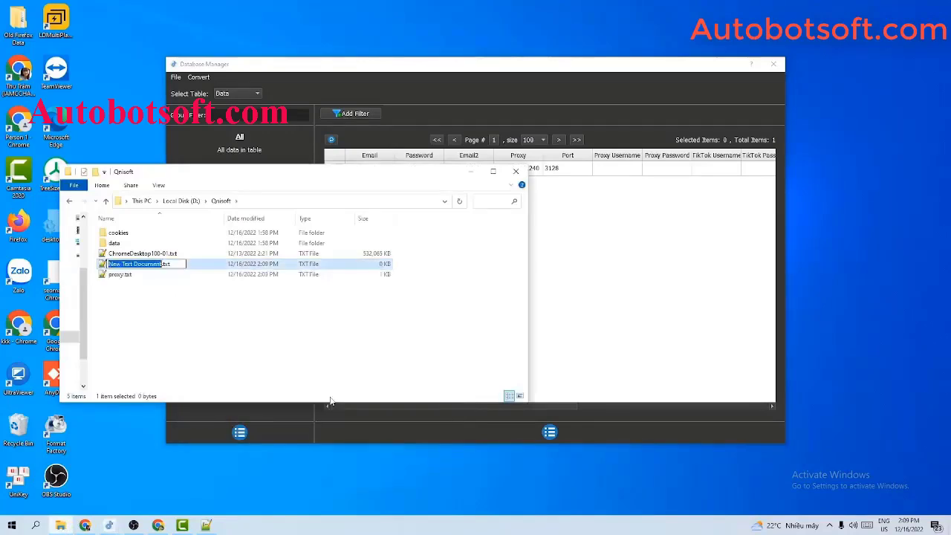
type("gmail")
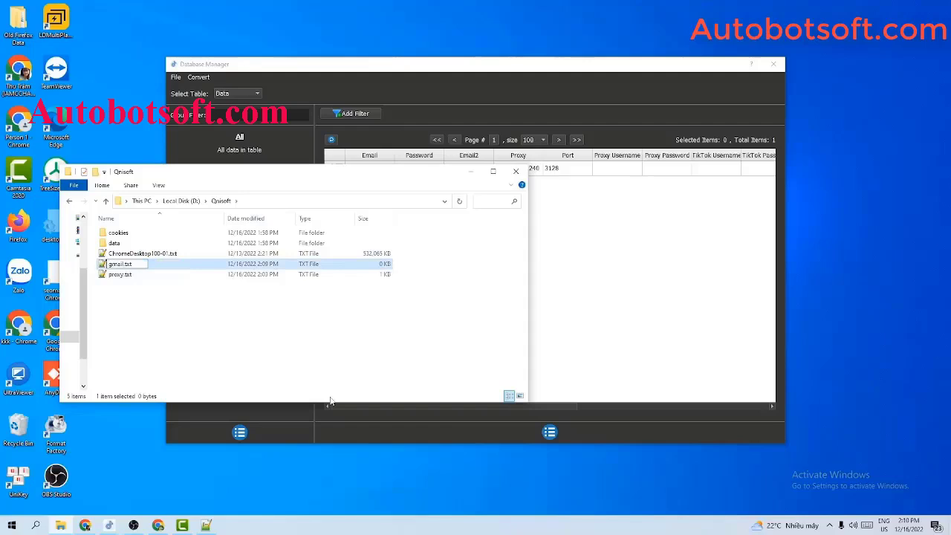
type("-account")
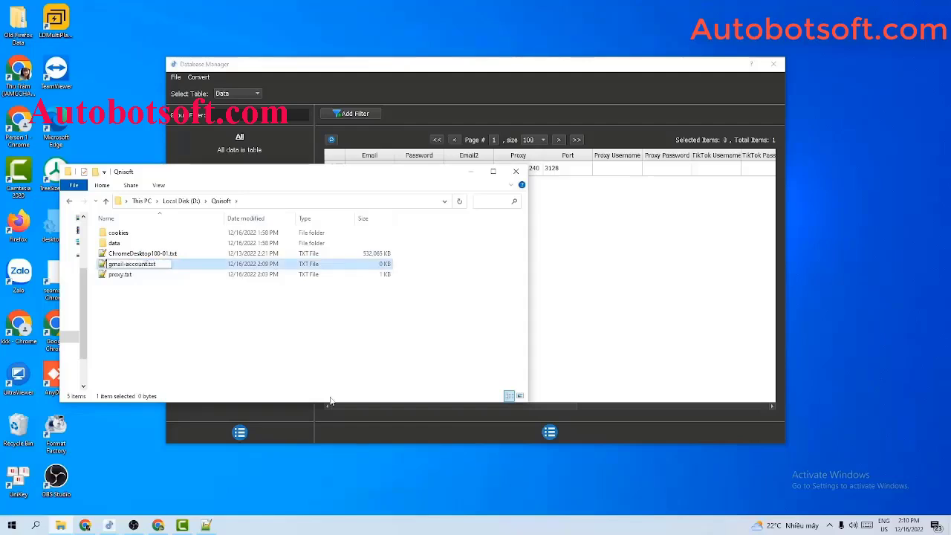
key("Return")
double_click(120, 264)
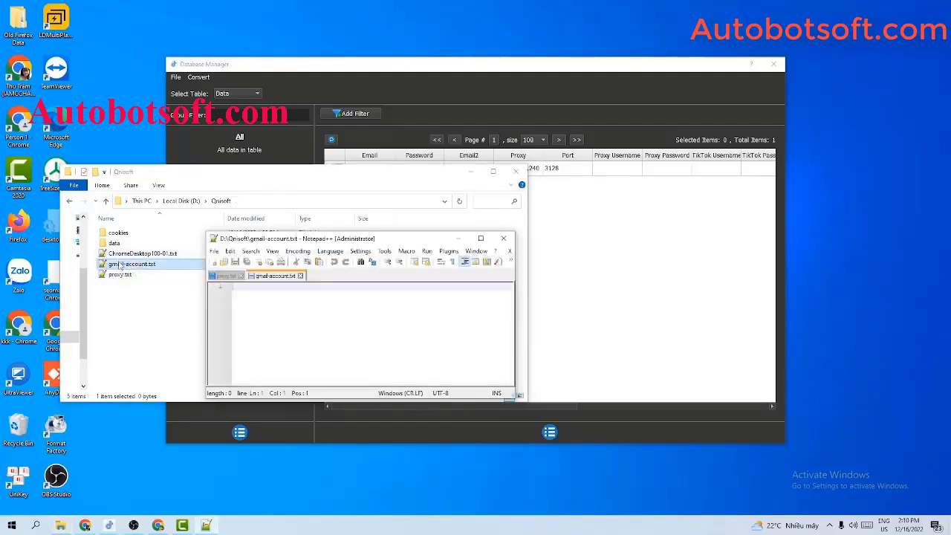
Write one comma-separated line: account email, password, second email and proxy 23.236.176.240:3128
left_click(469, 172)
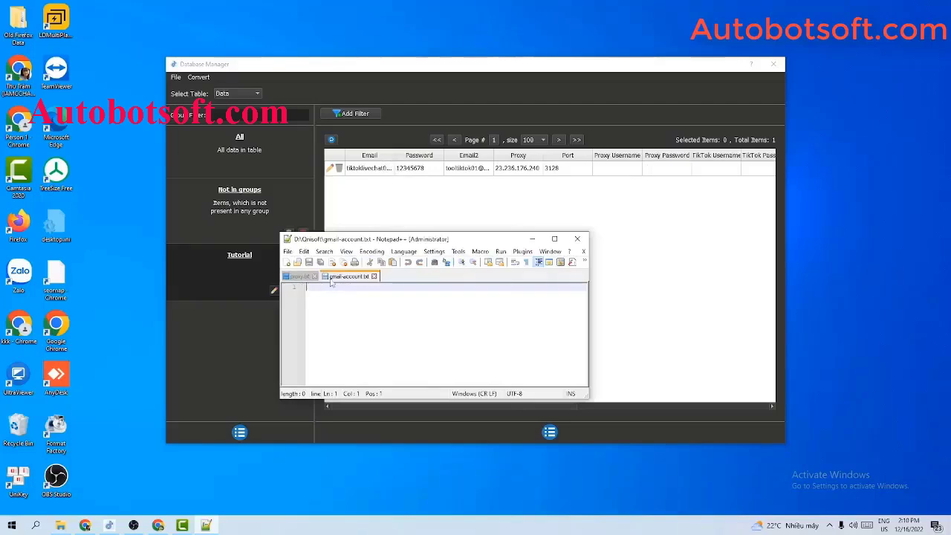
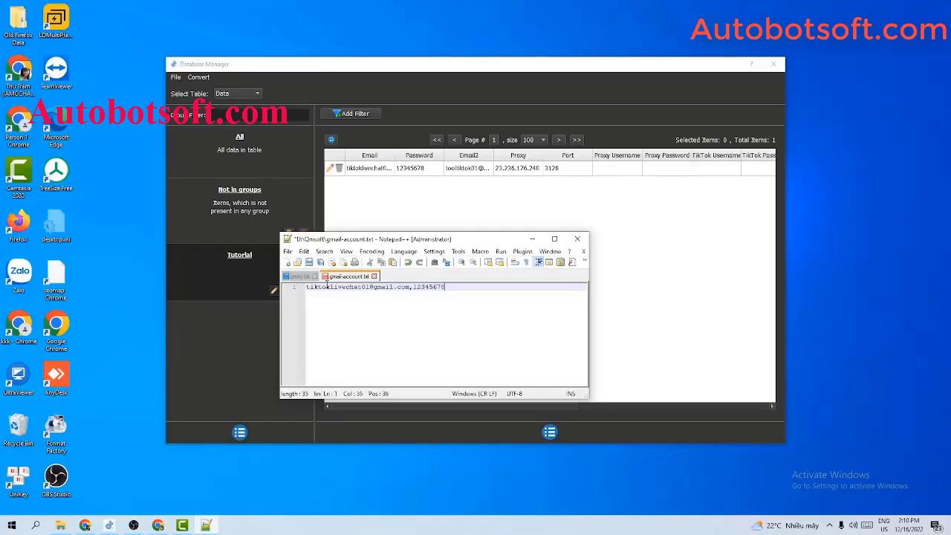
type(",")
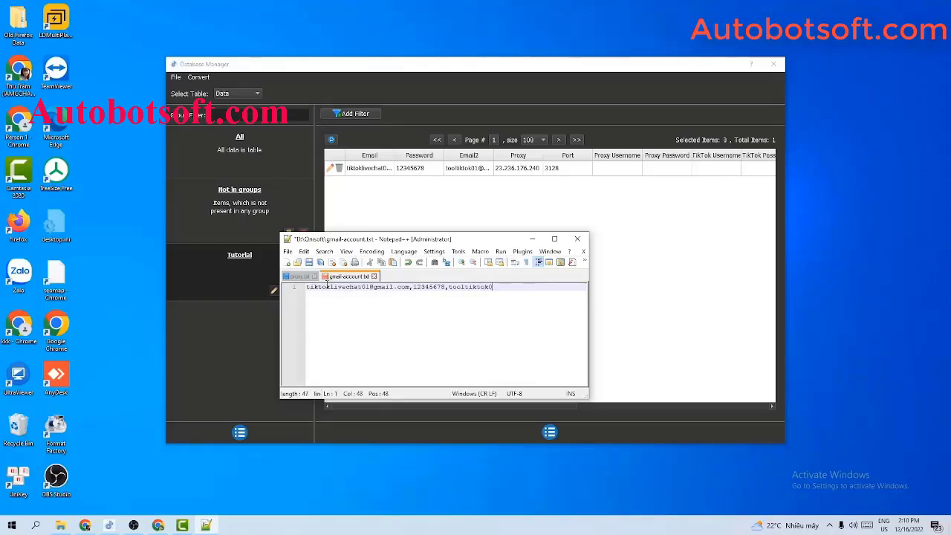
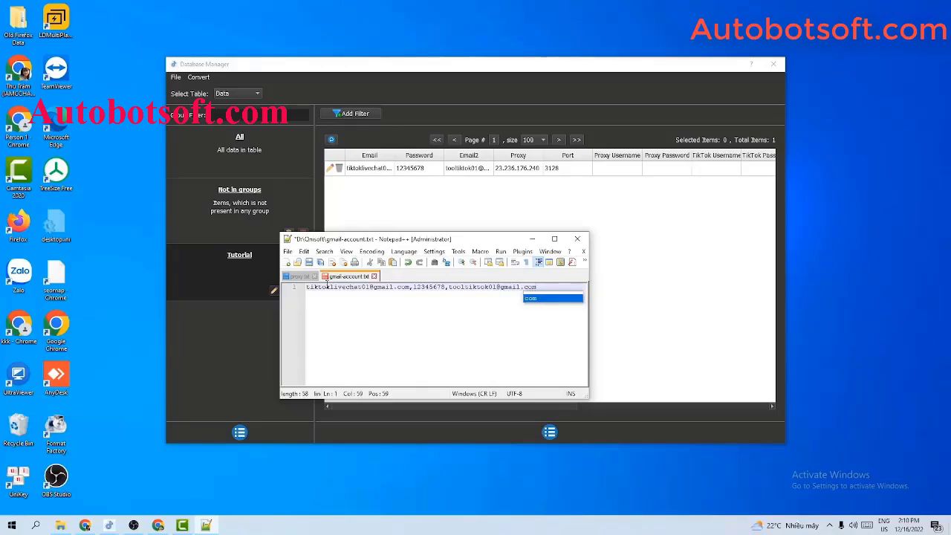
type(",")
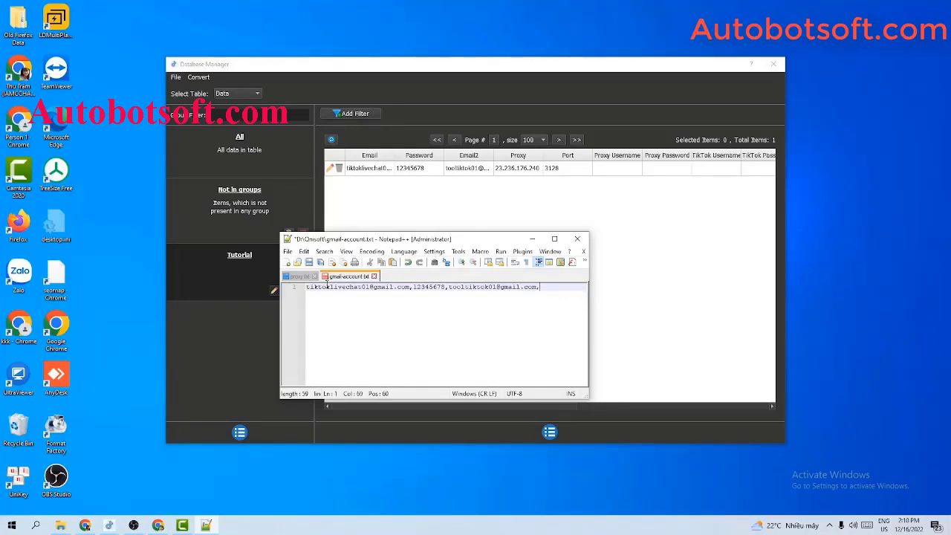
type("23.236.176.240")
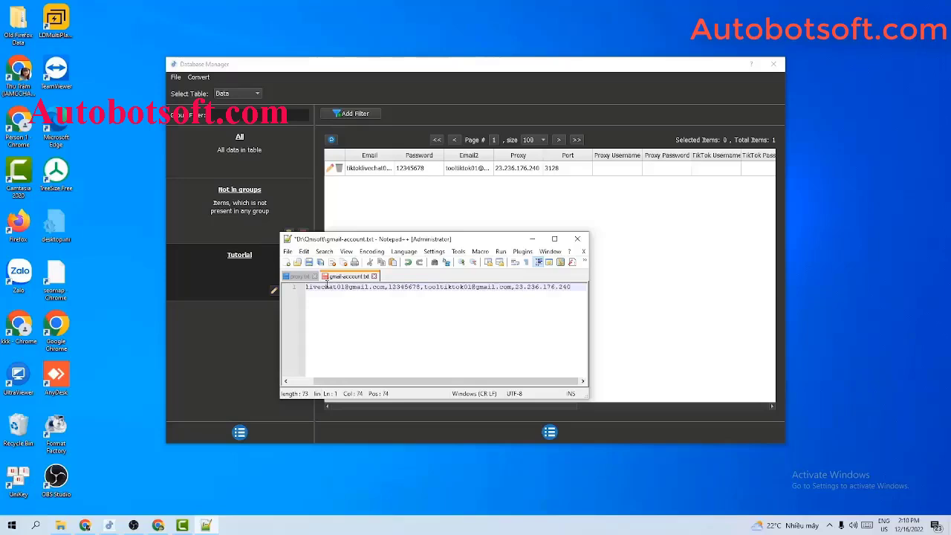
type(":3128")
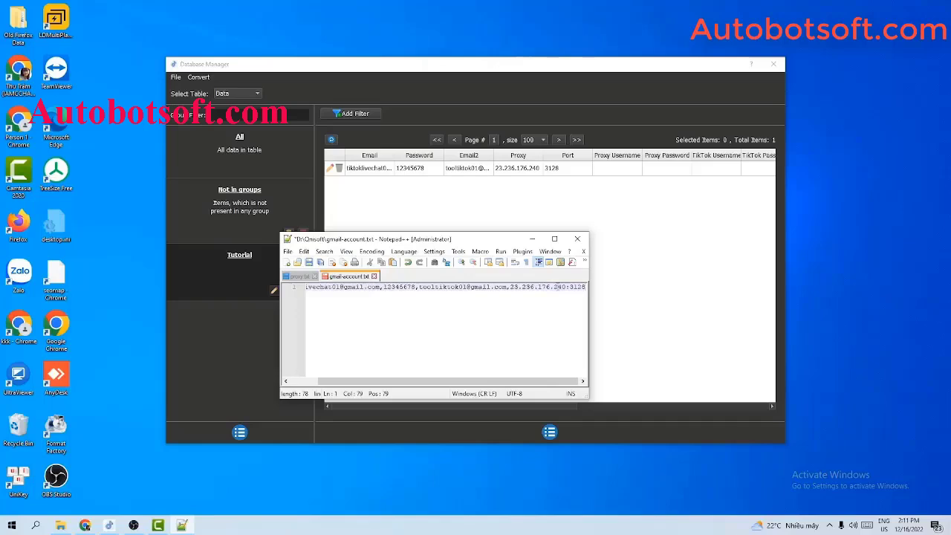
key("Return")
key("Return")
key("Return")
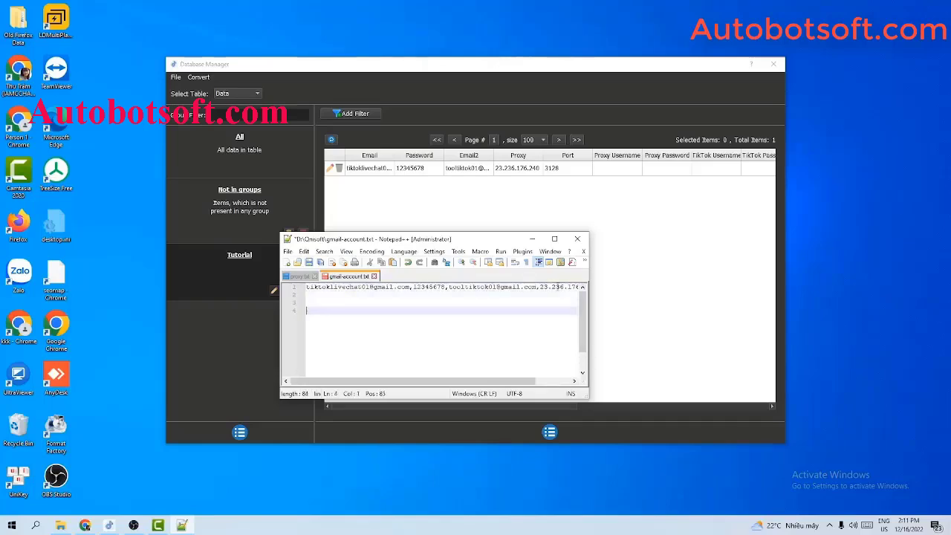
key("BackSpace")
key("BackSpace")
key("BackSpace")
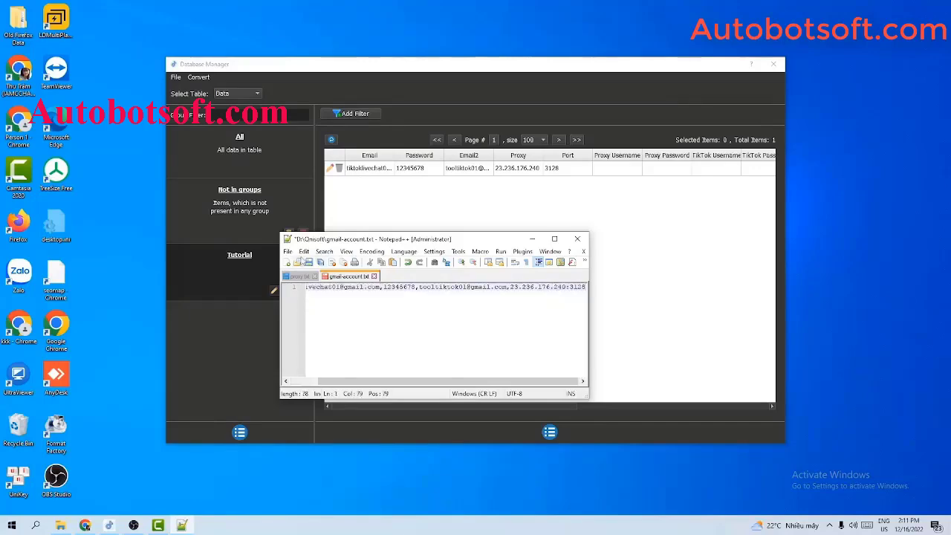
Save the file and place Notepad++ and the Database Manager side by side
left_click(309, 262)
left_click_drag(420, 242, 251, 247)
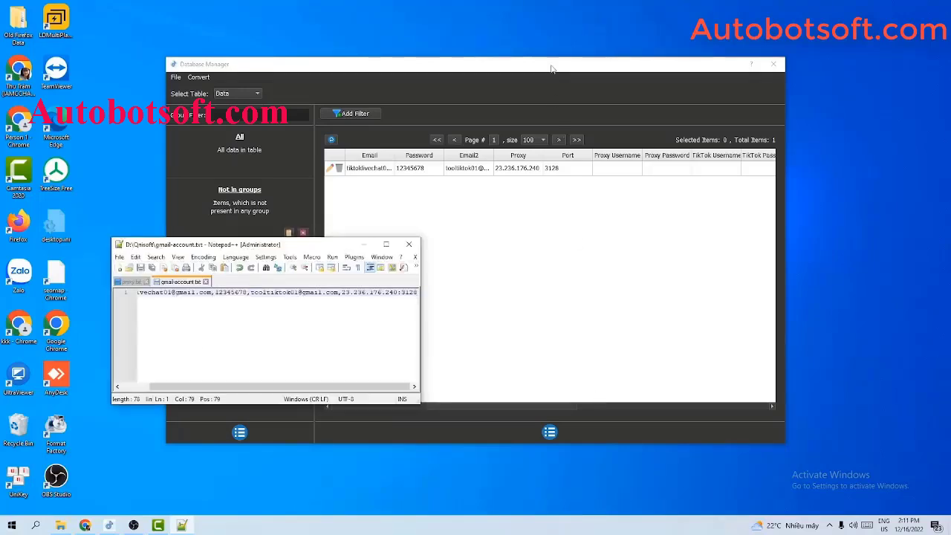
left_click_drag(551, 65, 647, 70)
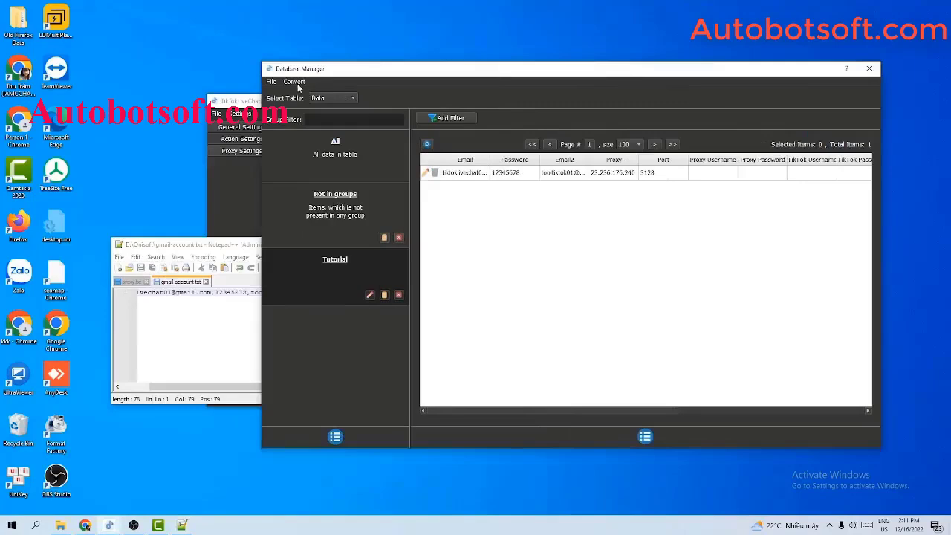
left_click(294, 82)
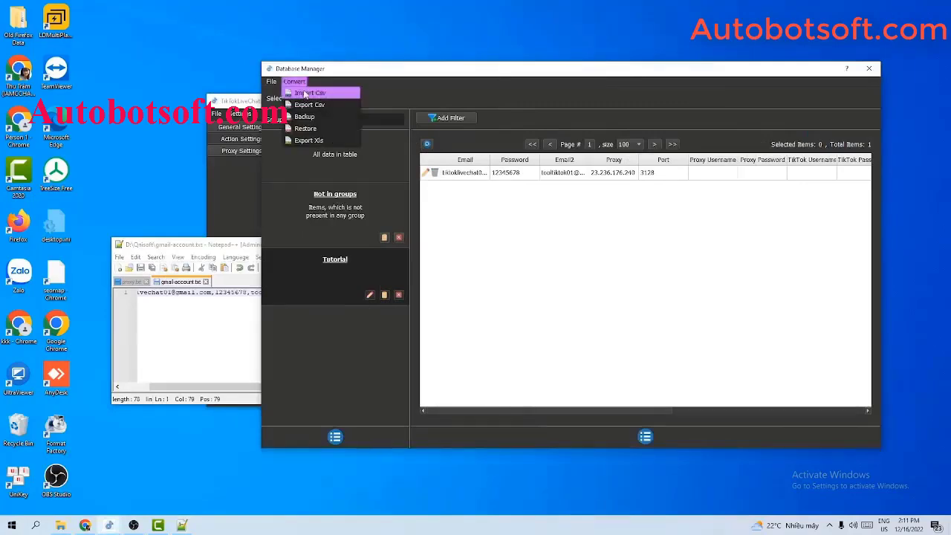
Import D:\Qnisoft\gmail-account.txt as a CSV into the Database Manager as a new Csv group
left_click(306, 93)
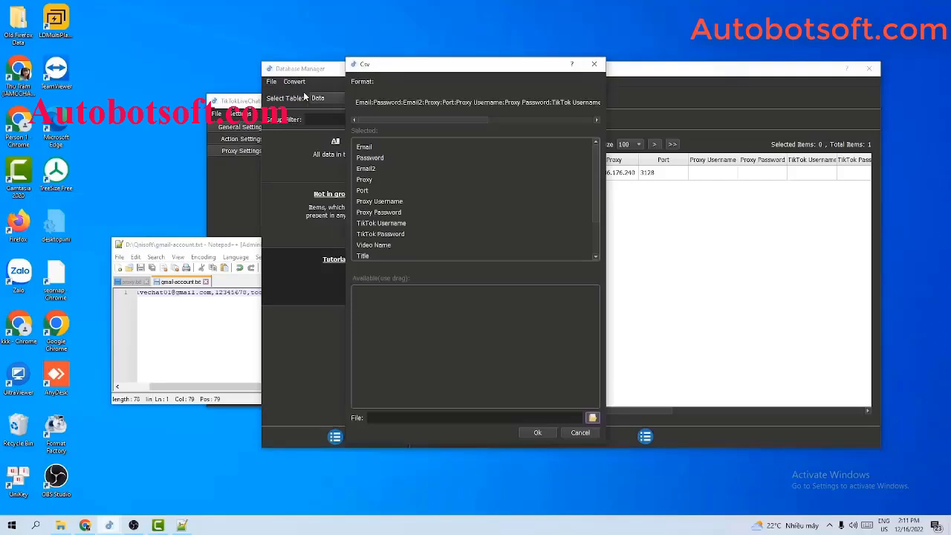
left_click(592, 418)
left_click(502, 175)
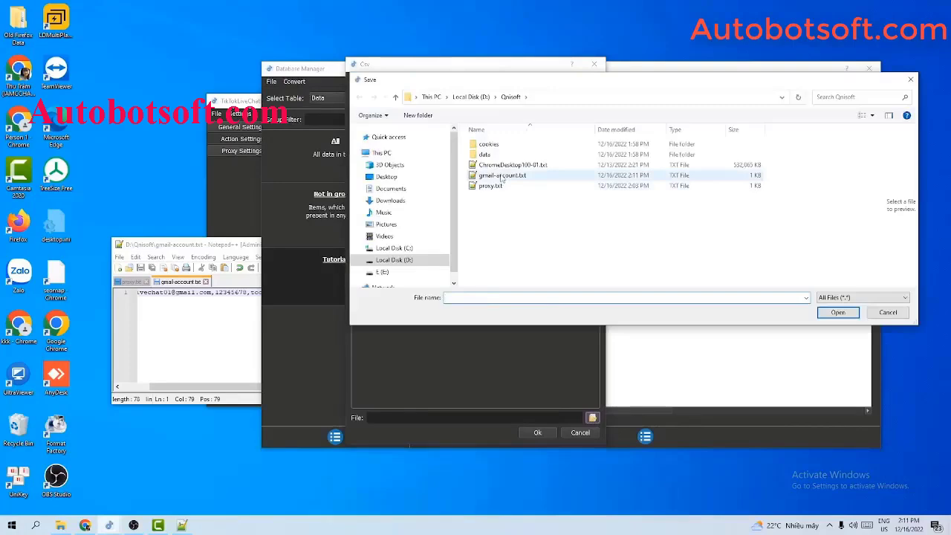
left_click(837, 312)
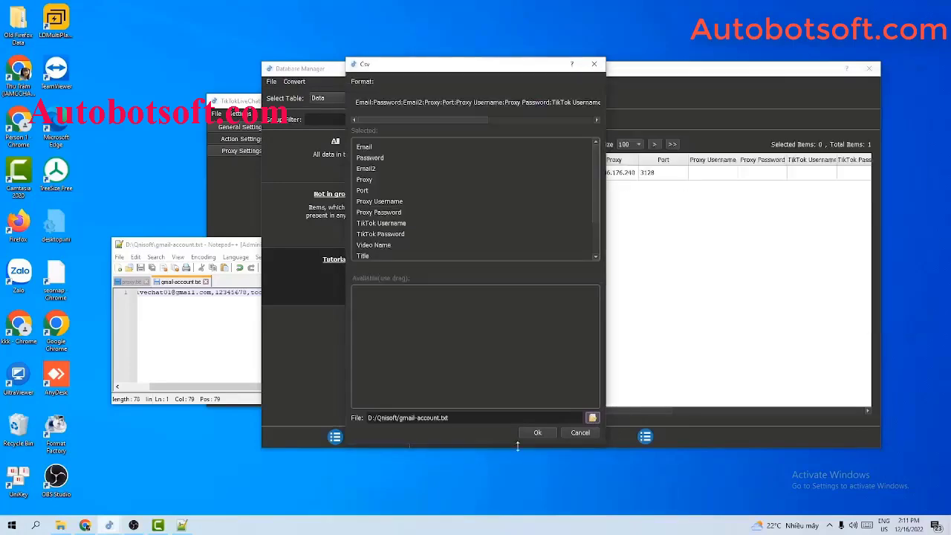
left_click(532, 435)
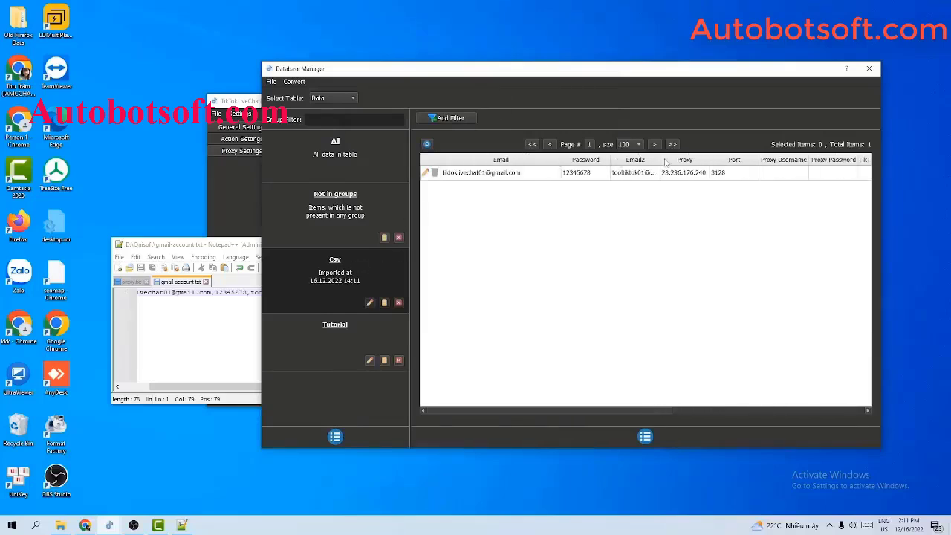
Widen the Email2 column, rename the Csv group to Tutorial2, and close Notepad++
double_click(660, 159)
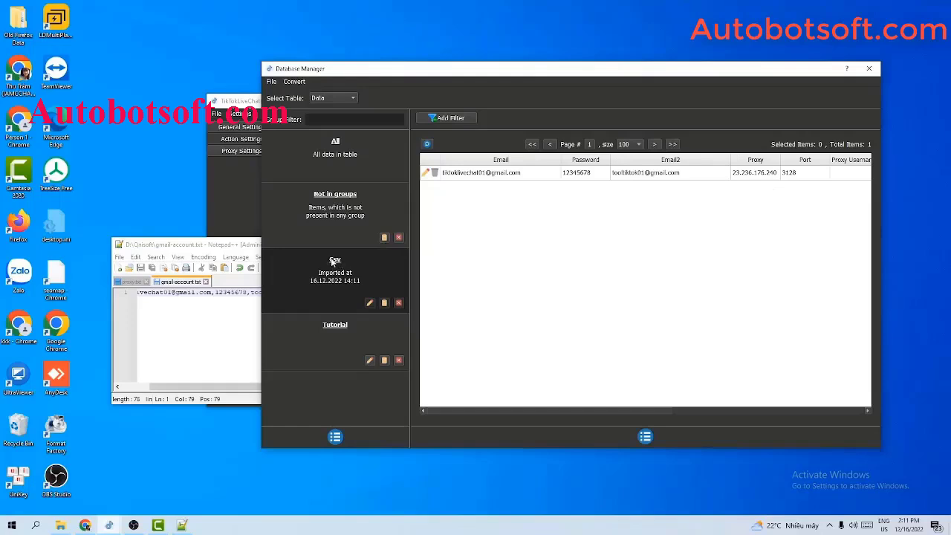
left_click(369, 302)
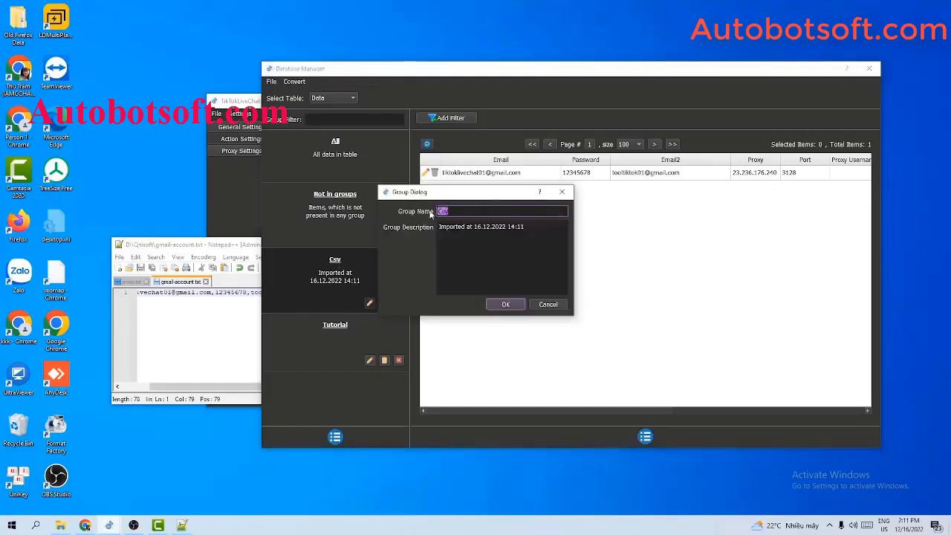
type("Tu")
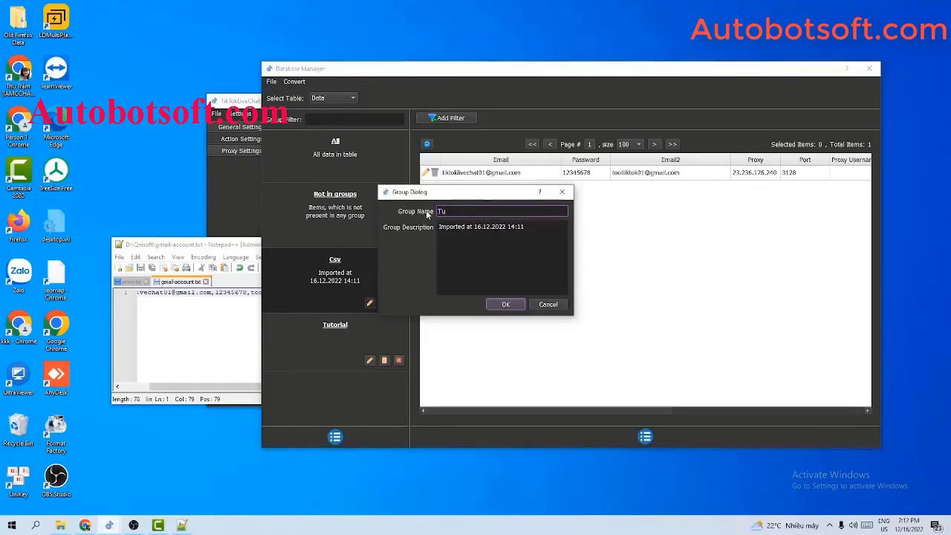
type("torial2")
key("Return")
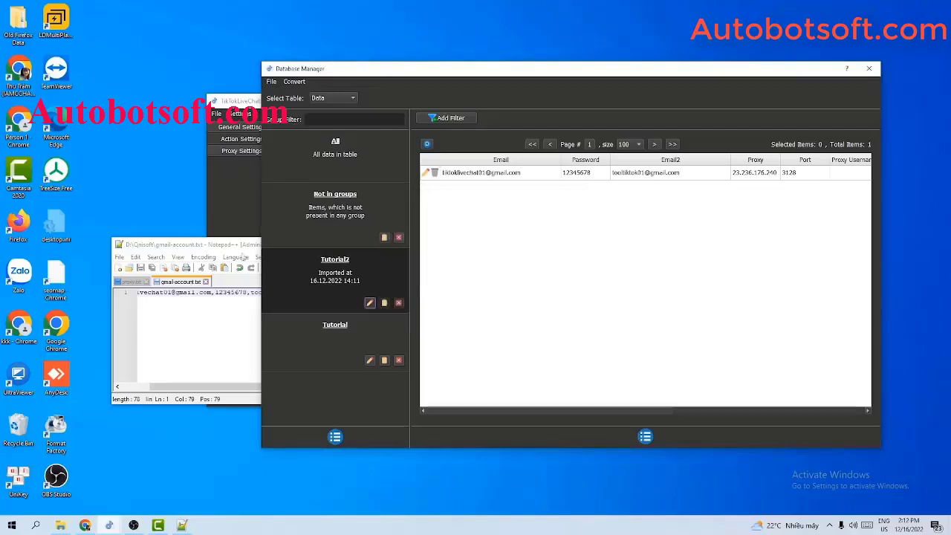
left_click(242, 254)
left_click(417, 248)
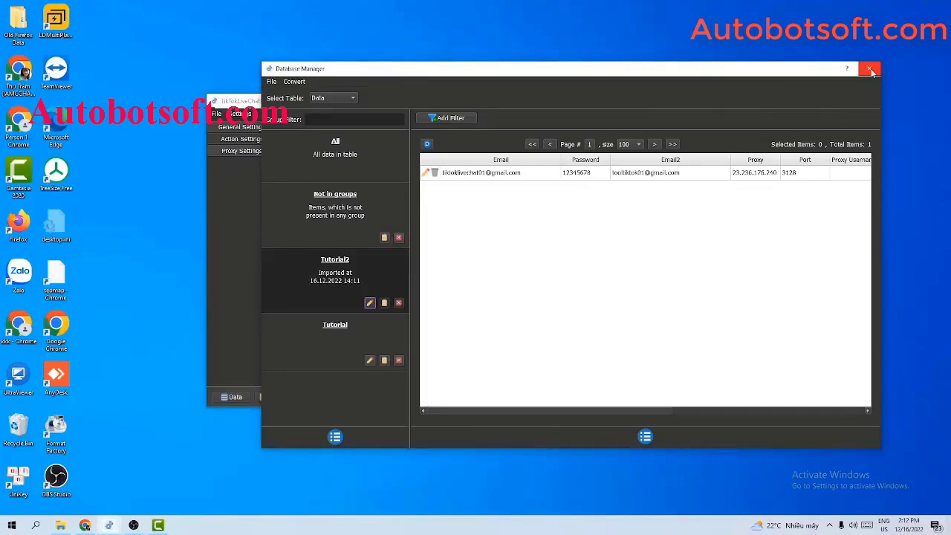
Set the Account setting to the Tutorial group only, then reopen the Database Manager
left_click(871, 71)
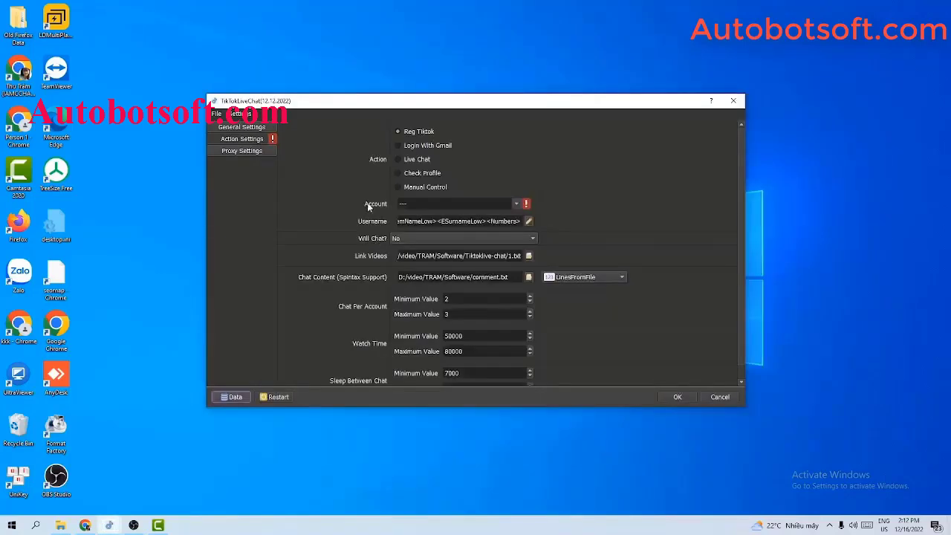
left_click(516, 205)
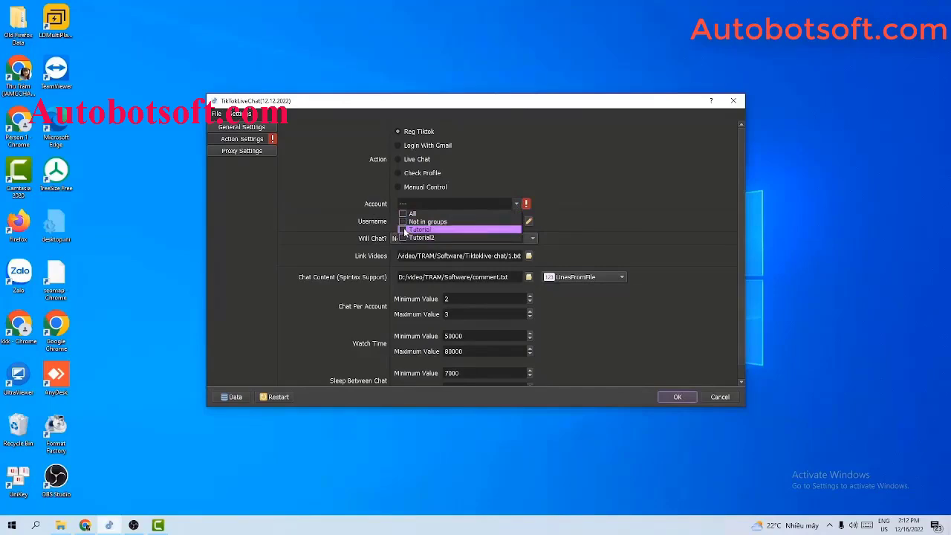
left_click(404, 232)
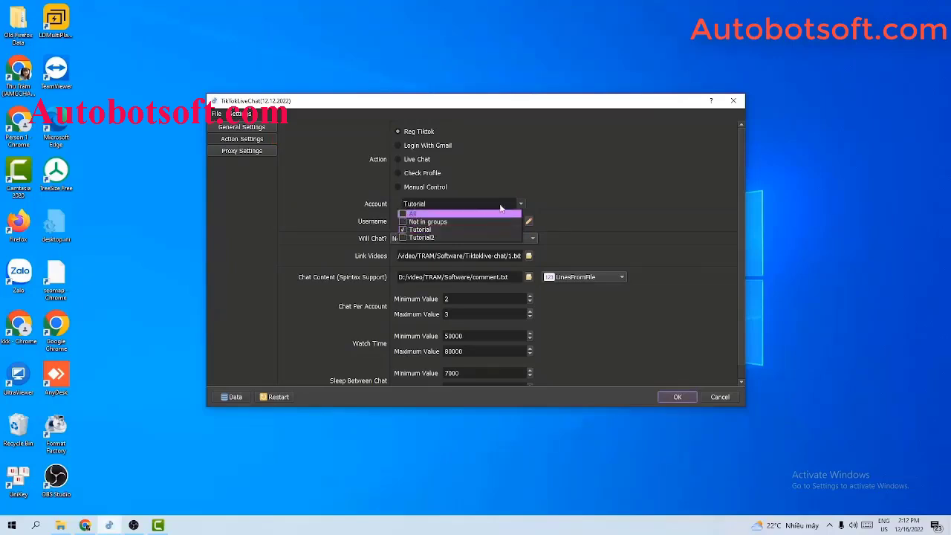
left_click(522, 205)
left_click(522, 205)
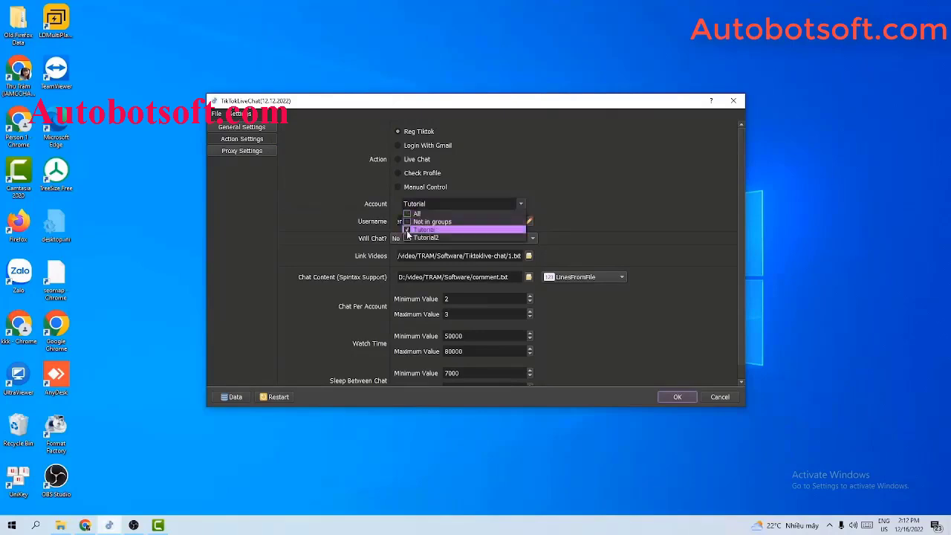
left_click(407, 237)
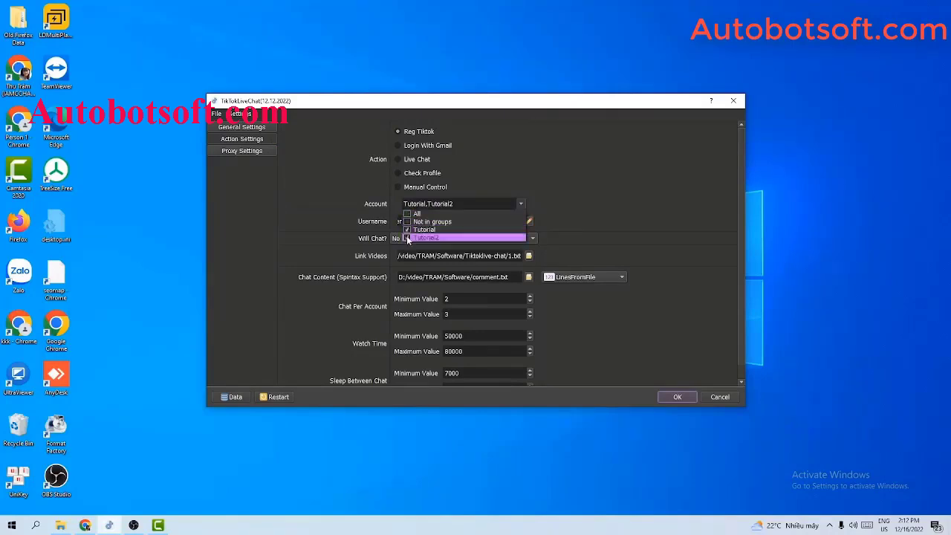
left_click(407, 236)
left_click(610, 194)
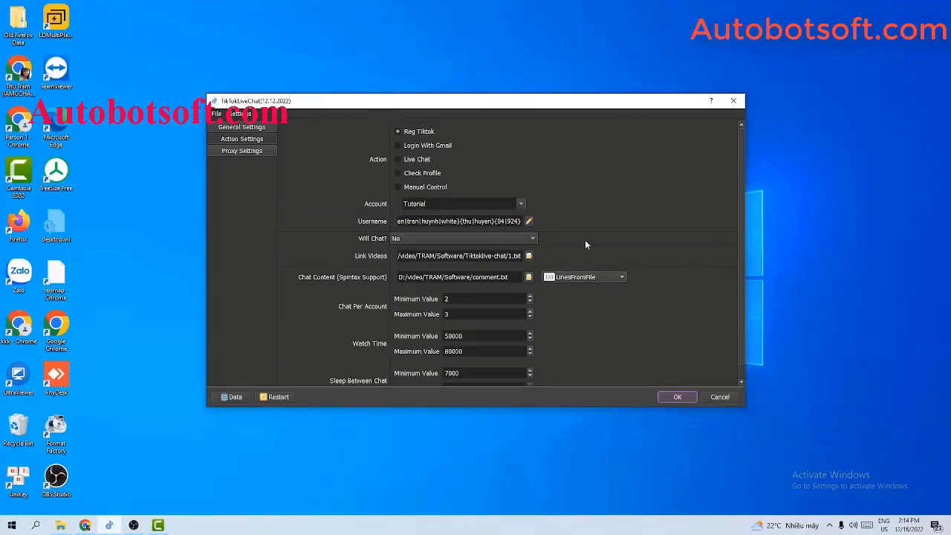
scroll(684, 297, "down", 1)
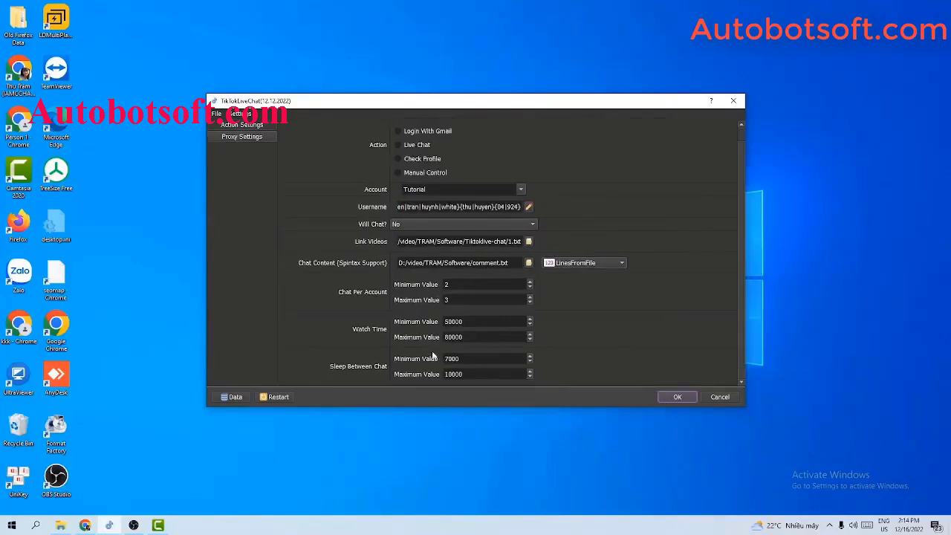
left_click(237, 398)
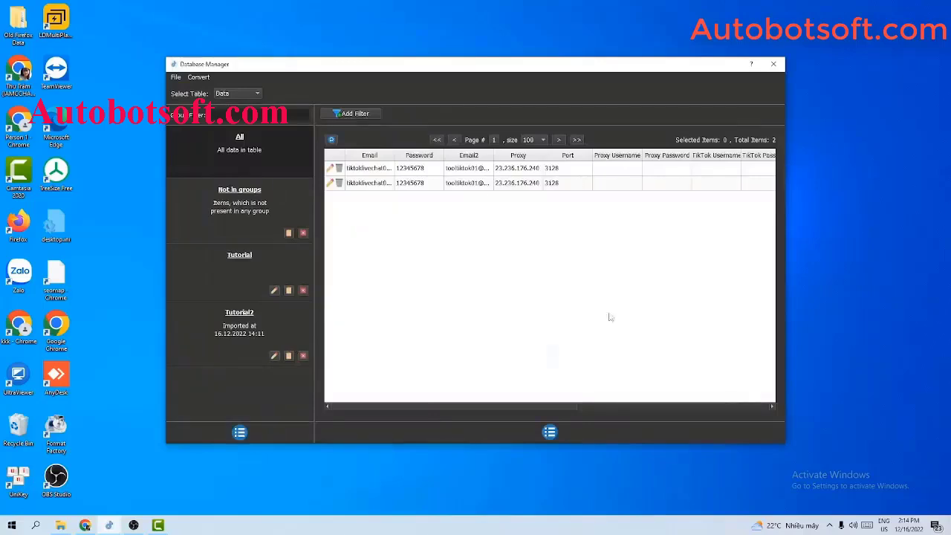
Close the Database Manager, returning to Action Settings with Login With Gmail for Tutorial
left_click_drag(533, 406, 552, 404)
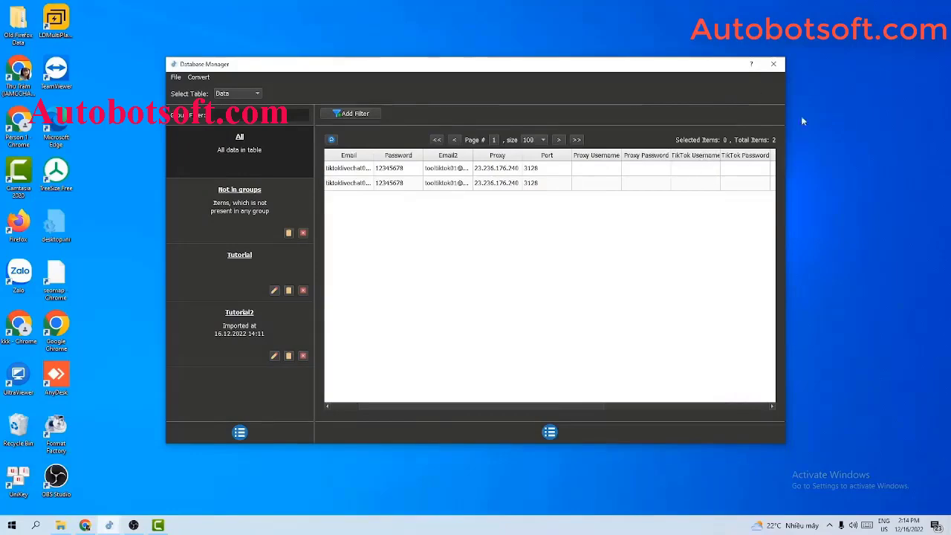
left_click(773, 64)
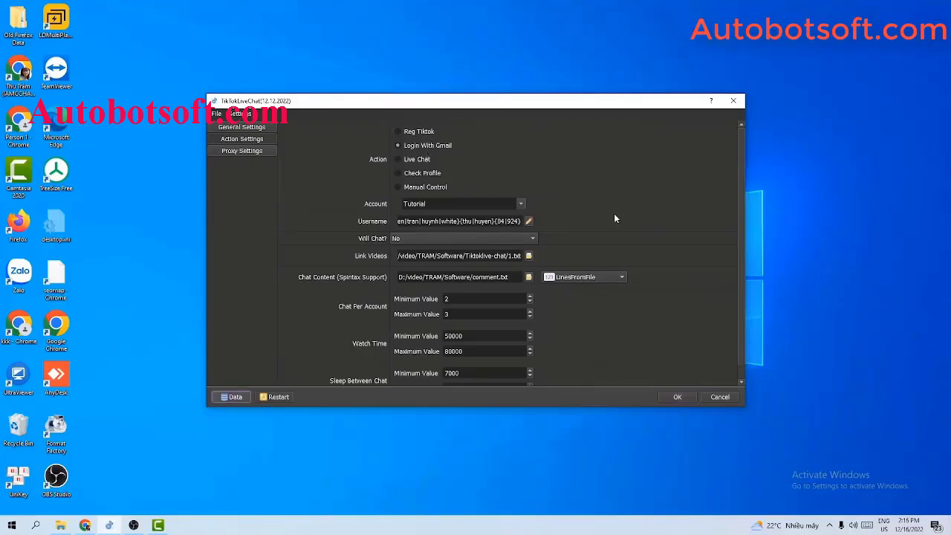
left_click(235, 396)
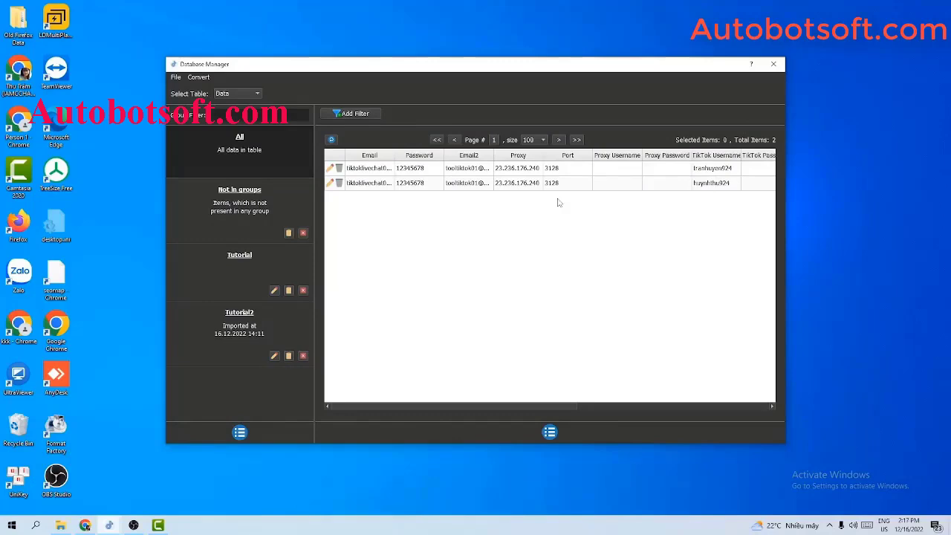
left_click(772, 65)
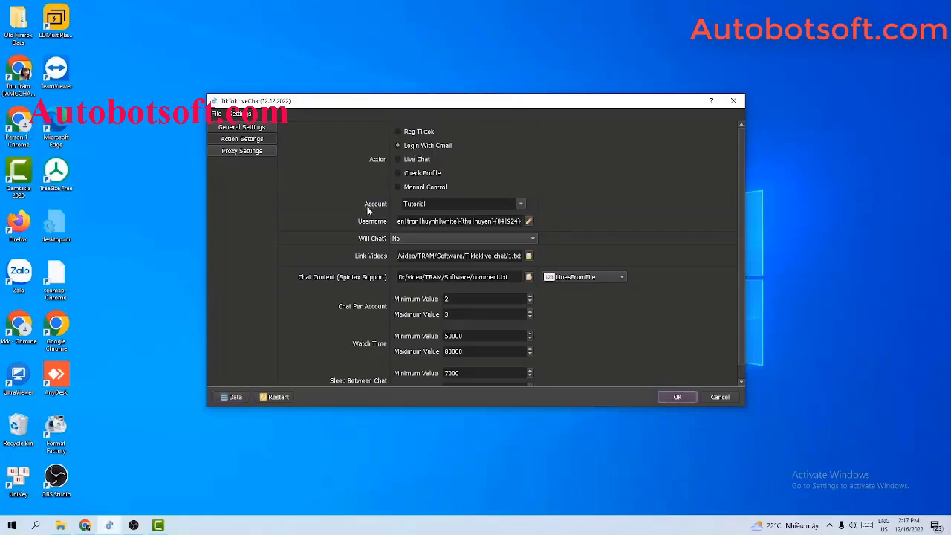
left_click(506, 204)
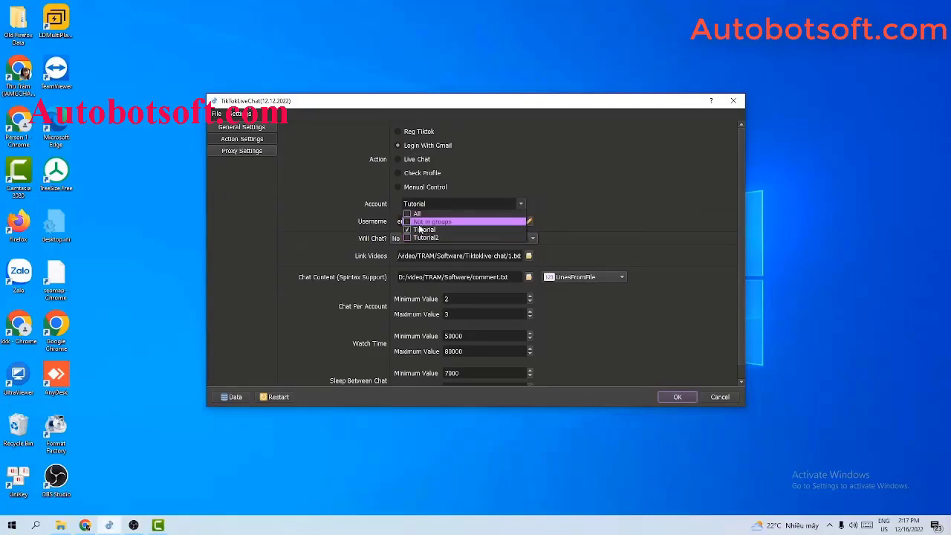
left_click(612, 203)
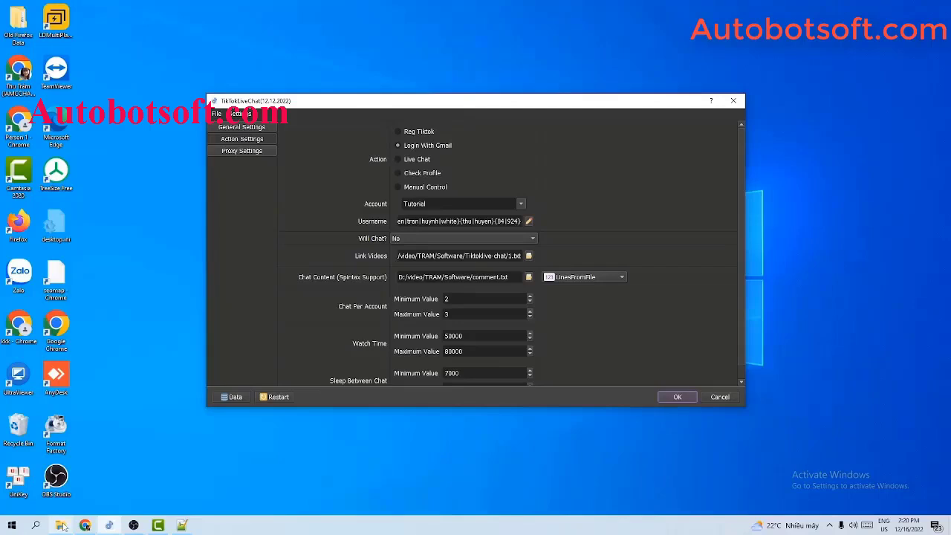
Open gmail-account.txt from D:\Qnisoft in Notepad++
left_click(60, 525)
left_click_drag(356, 170, 321, 224)
left_click(587, 156)
left_click(149, 318)
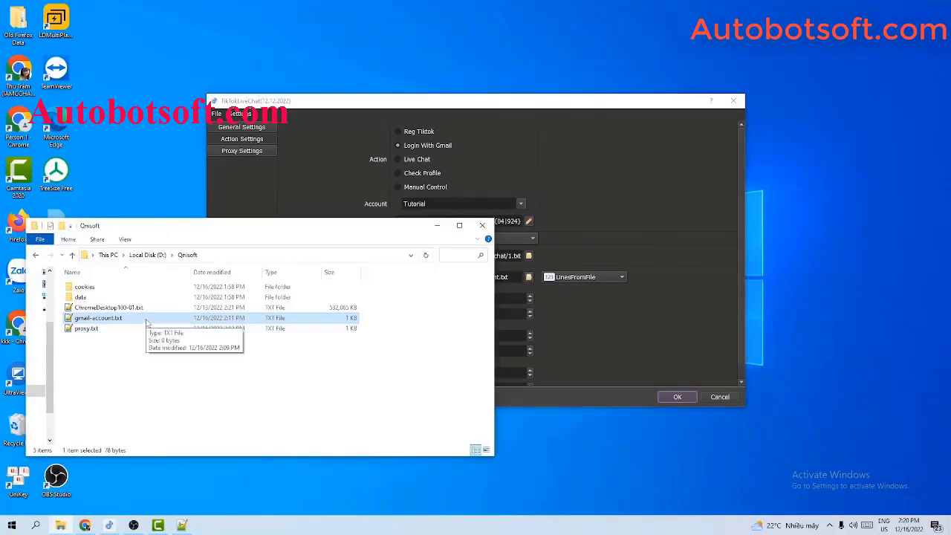
double_click(147, 319)
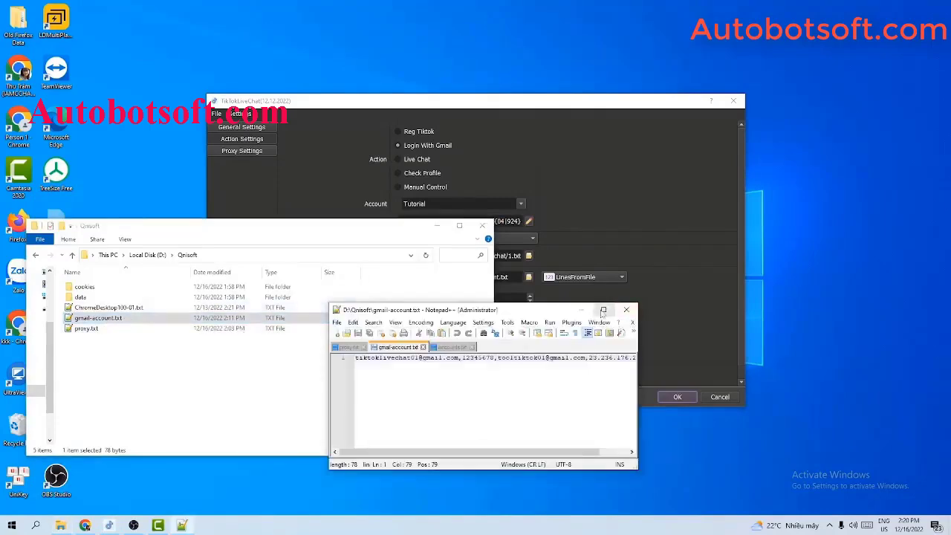
Reopen the Database Manager and widen Notepad++ to show the whole account line
left_click(653, 236)
left_click(231, 396)
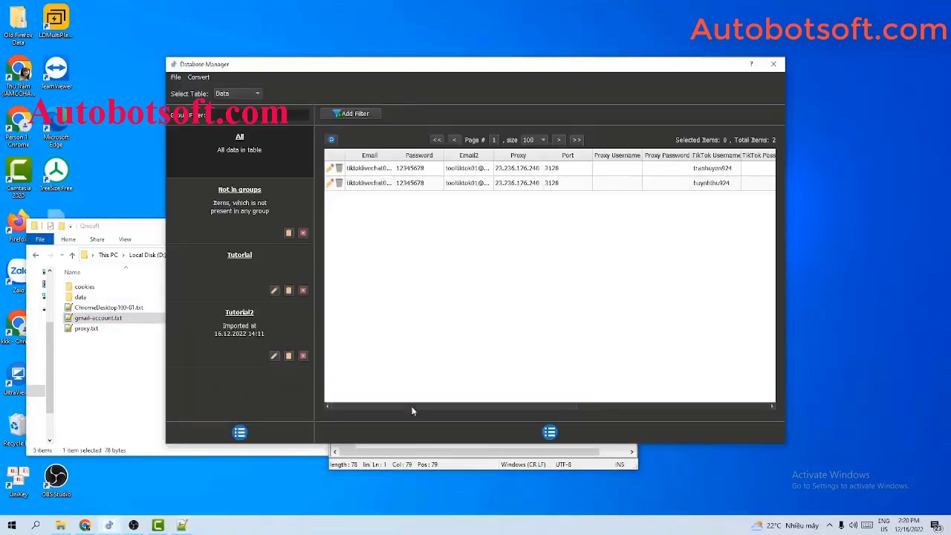
left_click(434, 451)
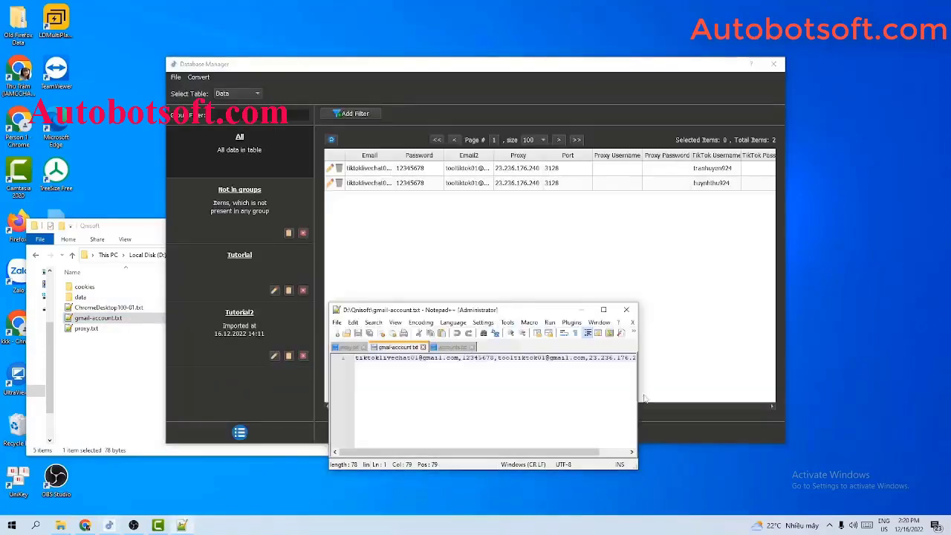
left_click(726, 399)
left_click(574, 455)
left_click_drag(637, 386, 854, 385)
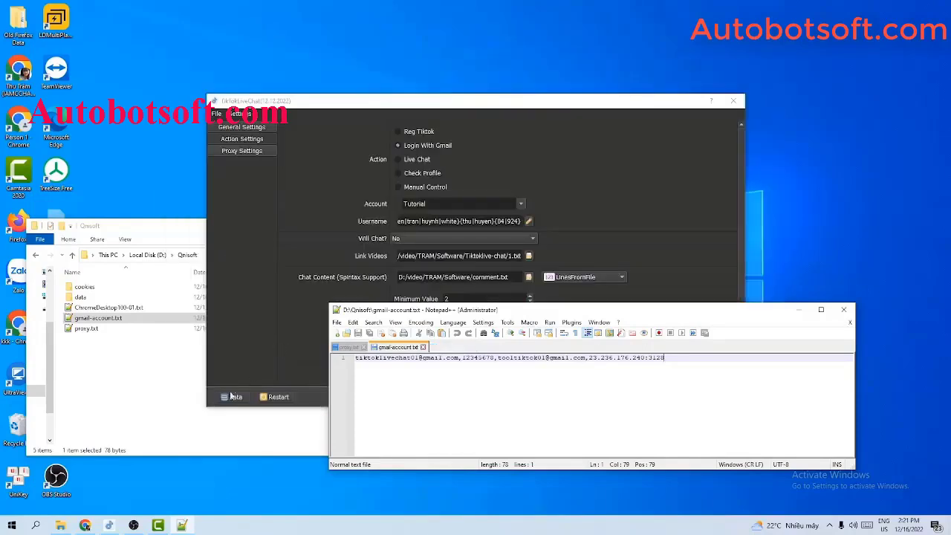
left_click(229, 402)
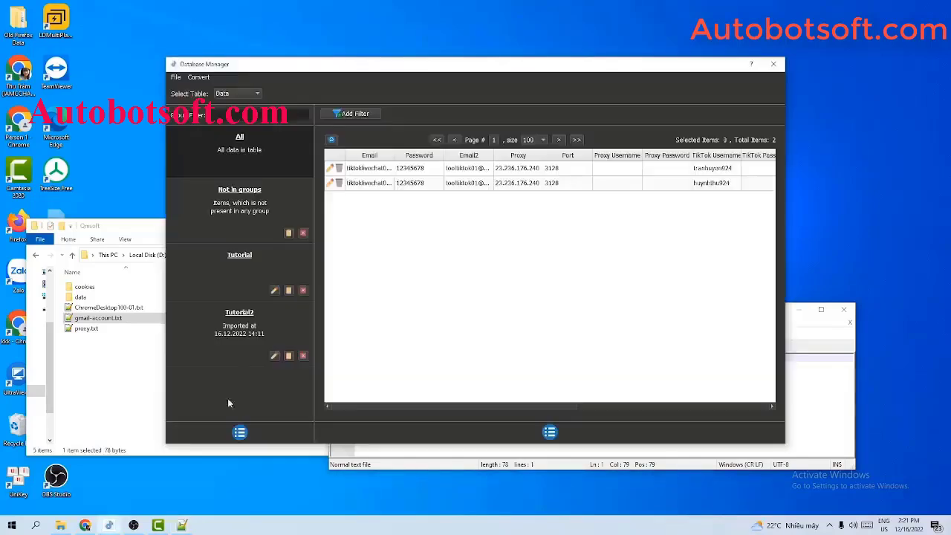
Close the Database Manager, confirm the Account group stays Tutorial, and hide the cookies folder
left_click(199, 77)
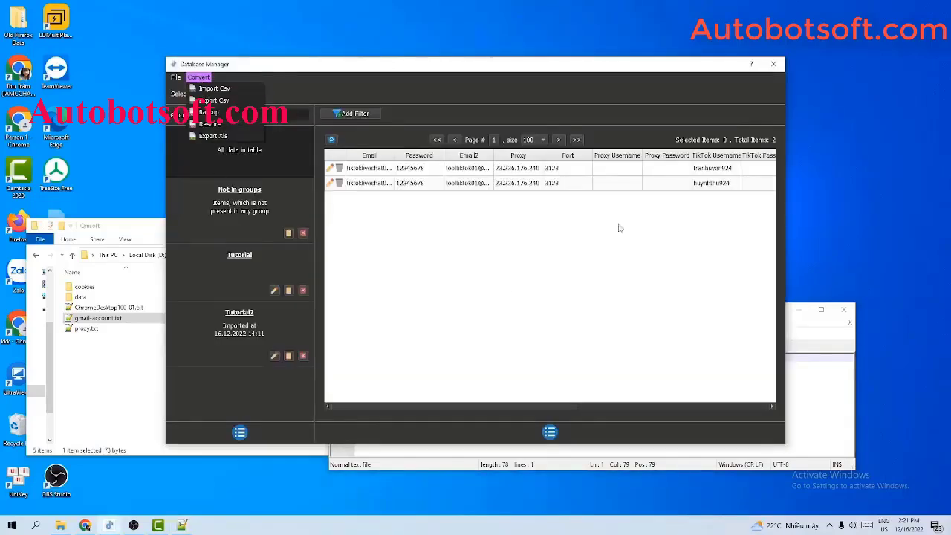
left_click(772, 63)
left_click(772, 64)
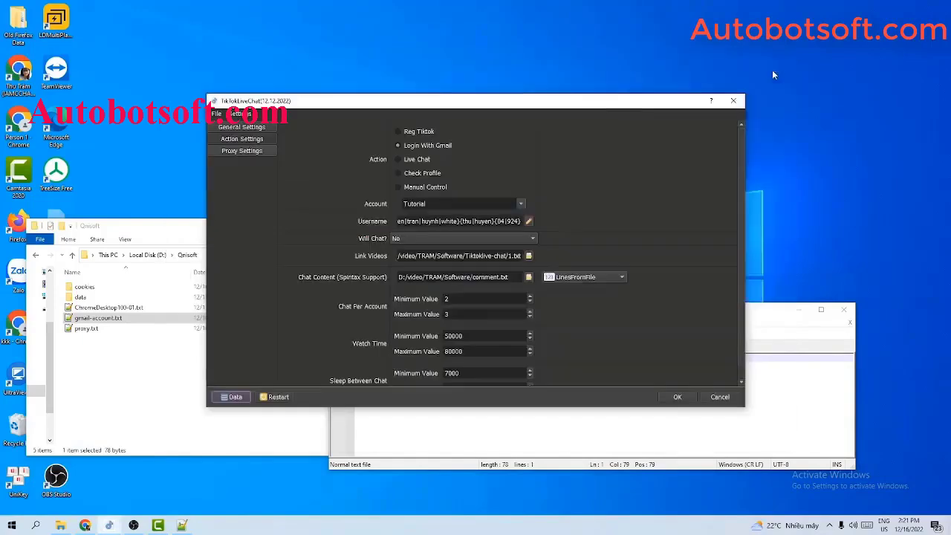
left_click(522, 205)
left_click(644, 159)
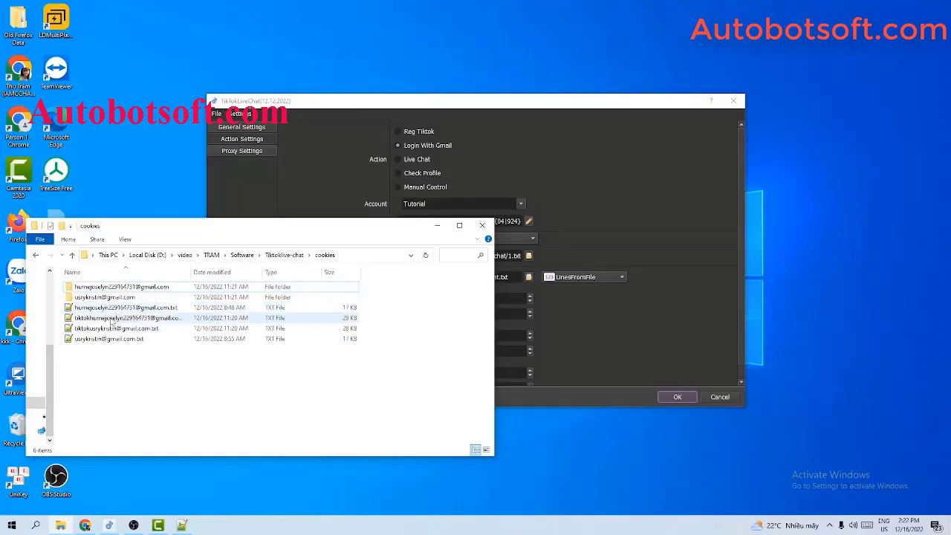
left_click(437, 225)
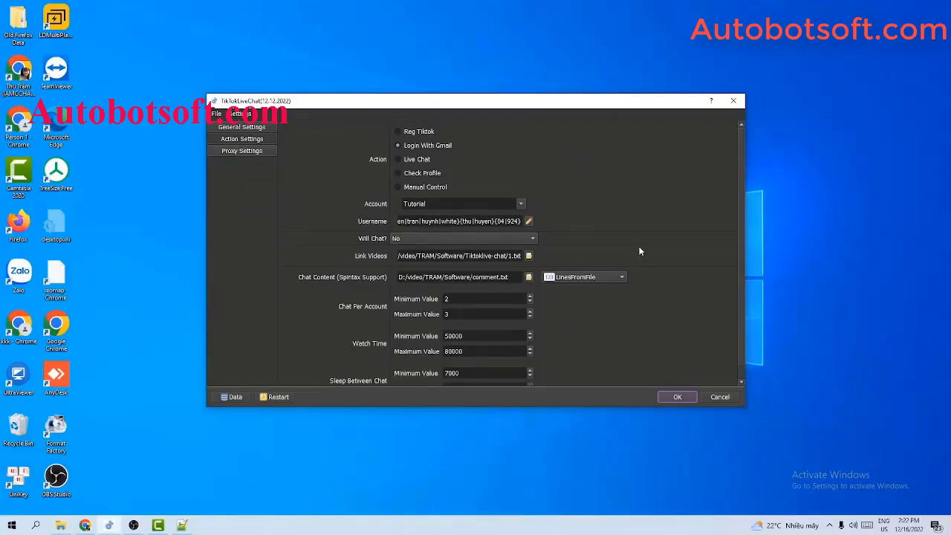
Set the action to Live Chat with the Tutorial account group kept, and bring up the Qnisoft folder
left_click(398, 159)
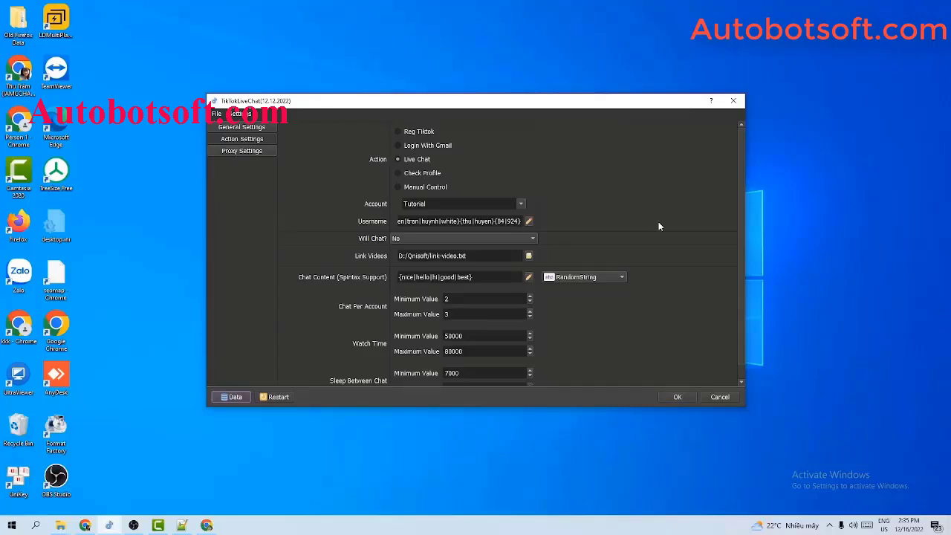
left_click(524, 203)
left_click(642, 173)
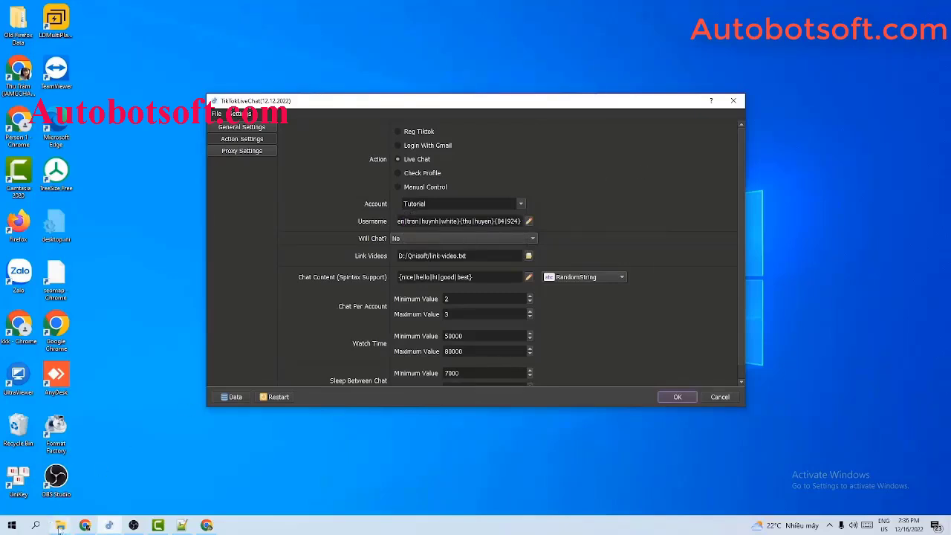
mouse_move(60, 529)
left_click(45, 480)
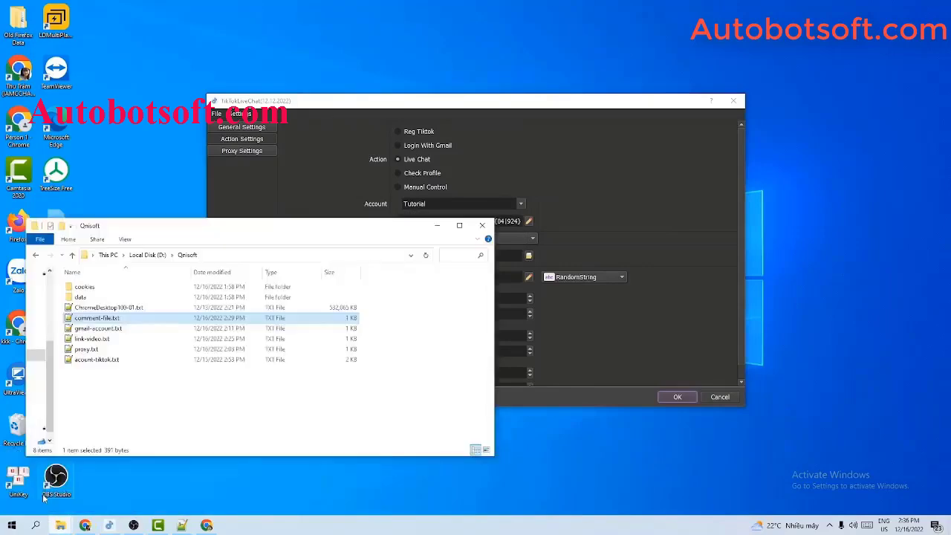
Create a new text document named tiktok-account.txt in D:\Qnisoft and open it in Notepad++
right_click(150, 380)
mouse_move(182, 353)
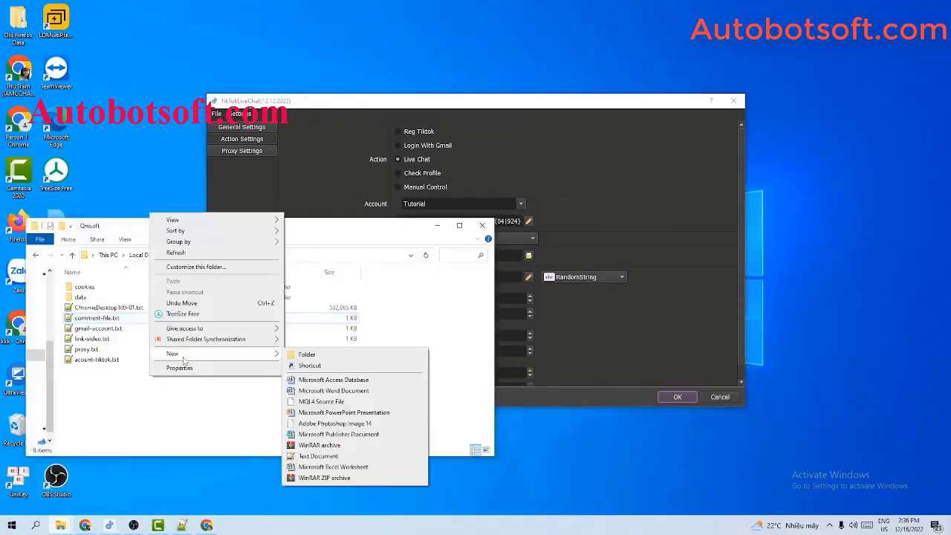
left_click(309, 455)
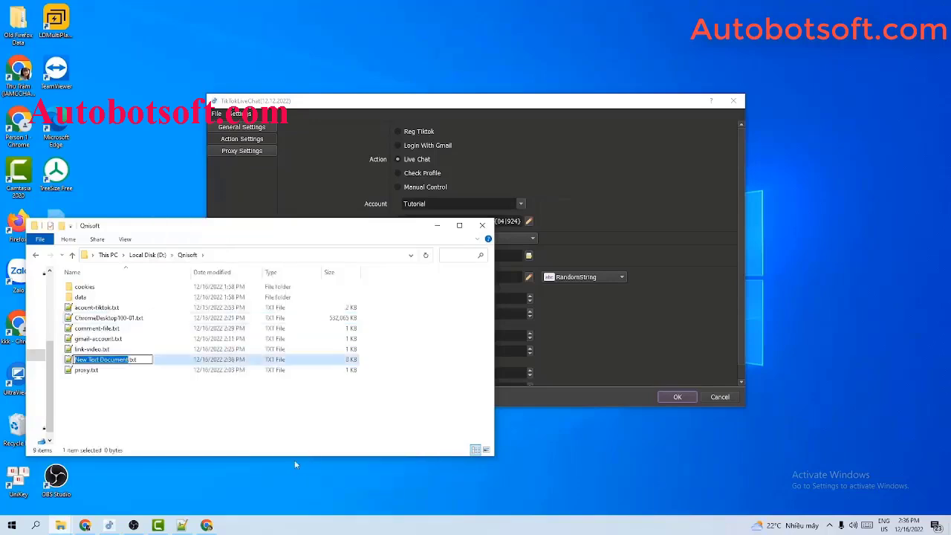
type("tiktok-a")
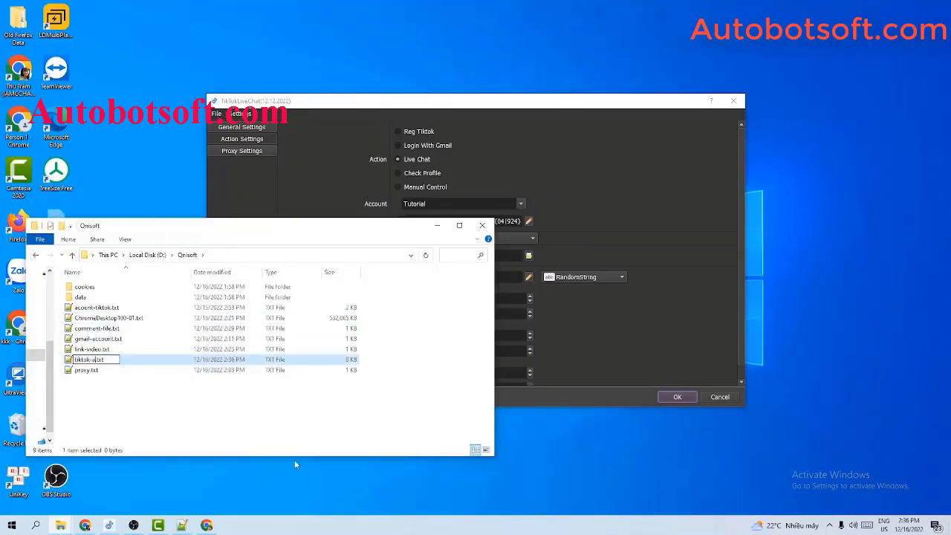
type("ccount")
key("Return")
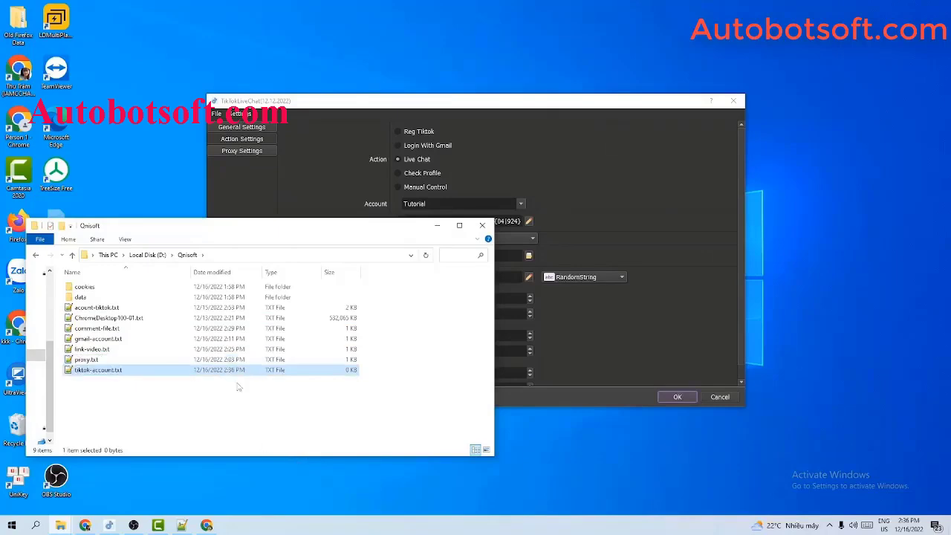
double_click(169, 369)
Open TikTokLiveChat's Database Manager listing the accounts, then return to the Qnisoft folder
left_click(608, 232)
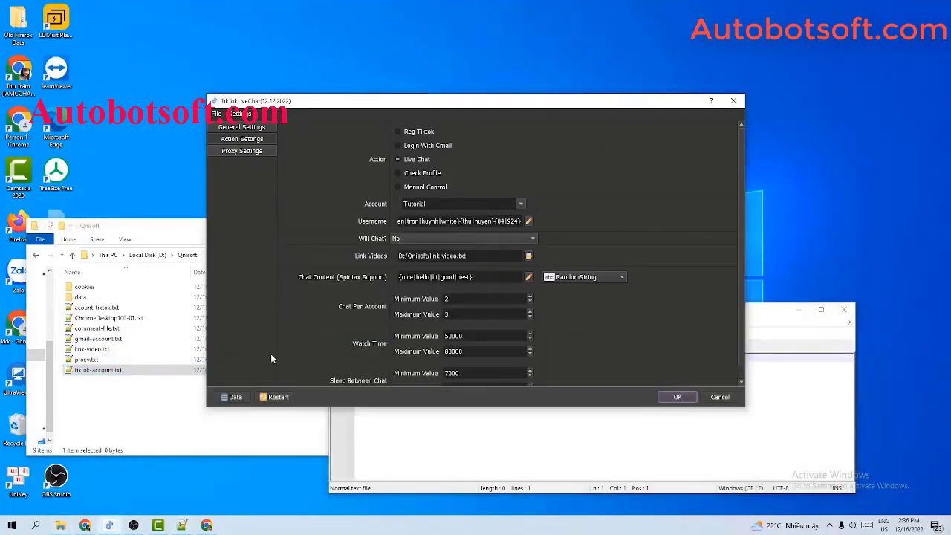
left_click(232, 396)
left_click(108, 227)
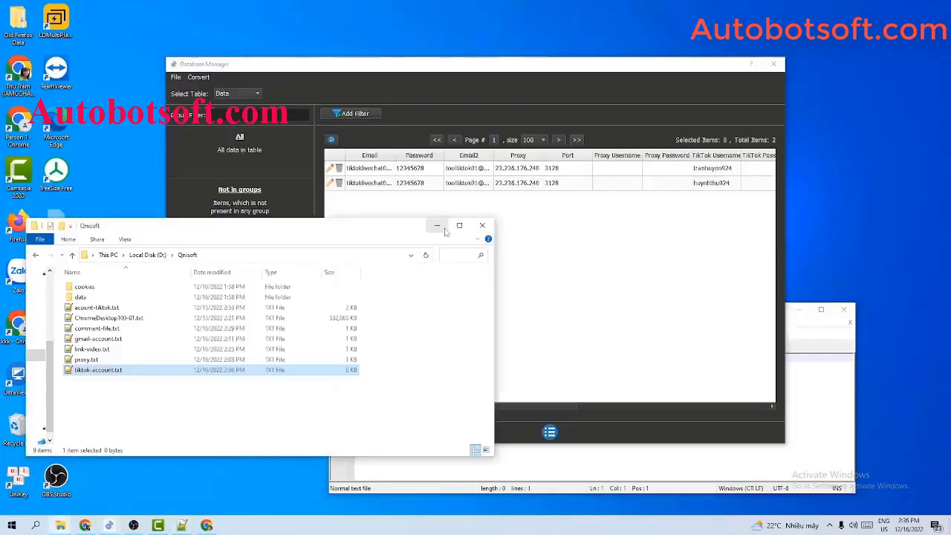
Start typing the account's e-mail address on line 1 of tiktok-account.txt in Notepad++
left_click(444, 228)
left_click(644, 470)
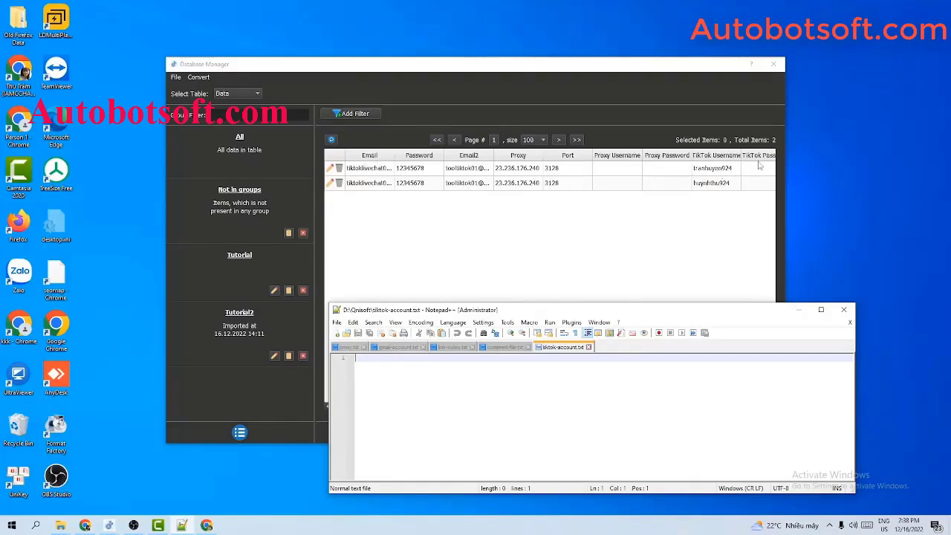
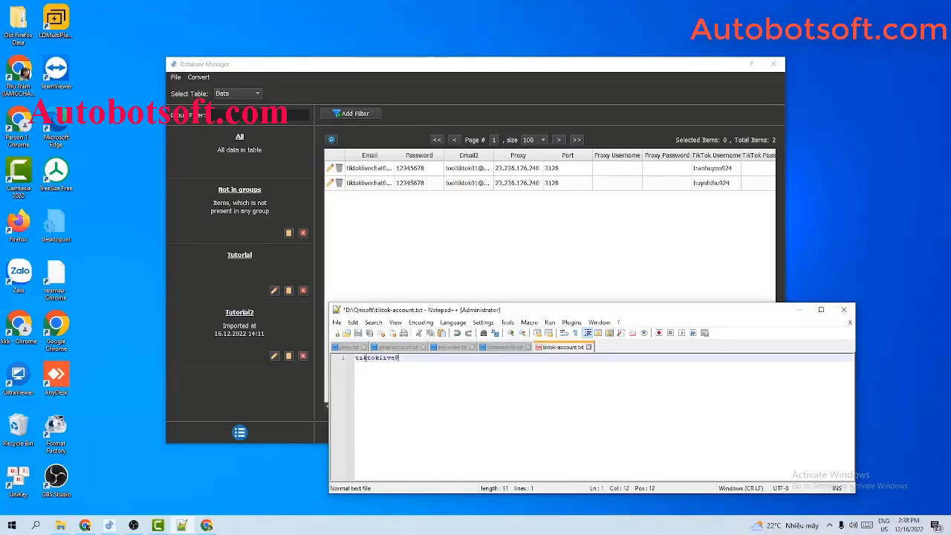